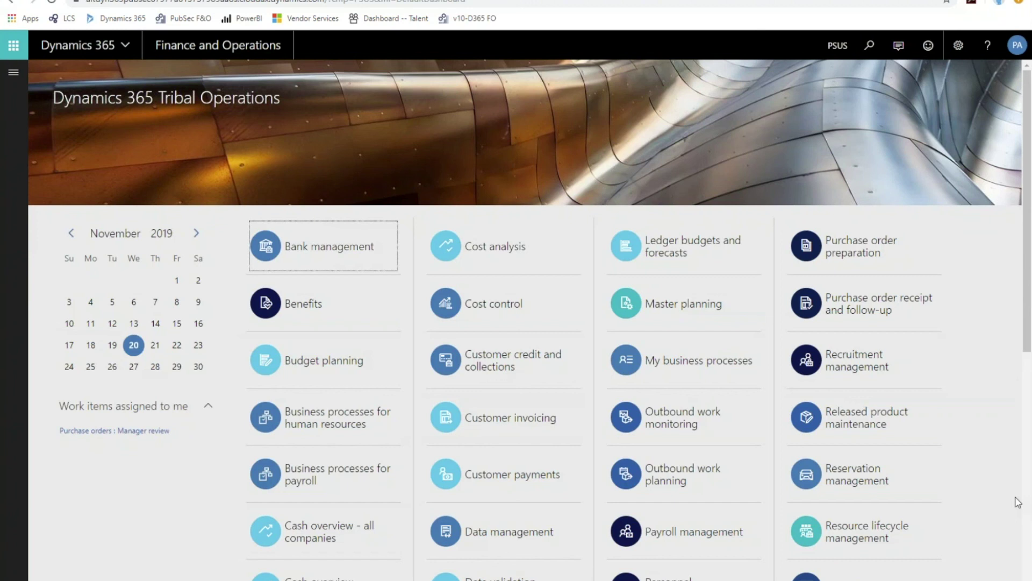
# Open Bank management, showing PSUS CD at 3,500,000.00 and PSUS ST at 5,231,255.00
pyautogui.click(353, 243)
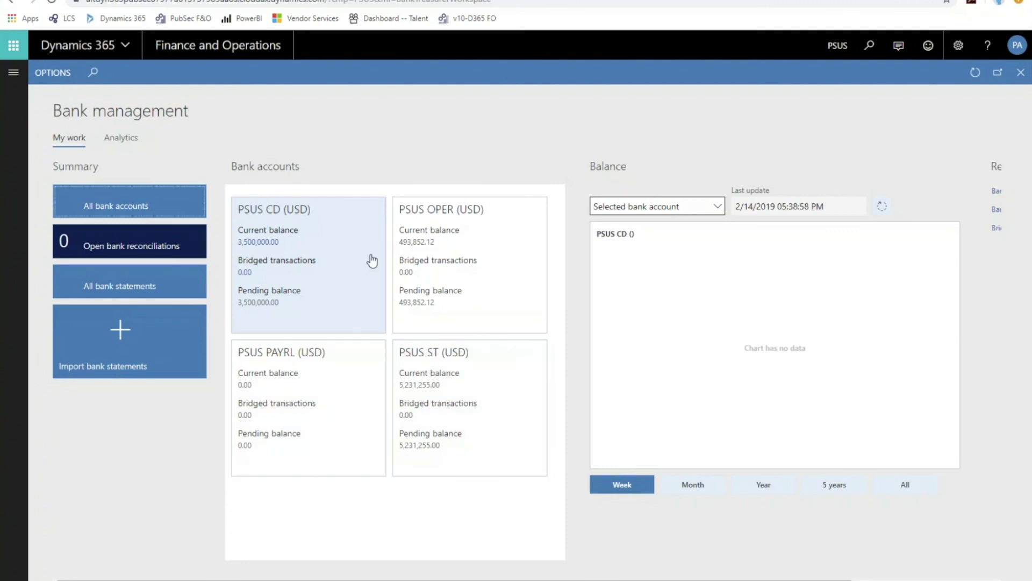
# Show PSUS OPER's 5-year balance chart and drill from a data point into its bank transactions
pyautogui.click(489, 277)
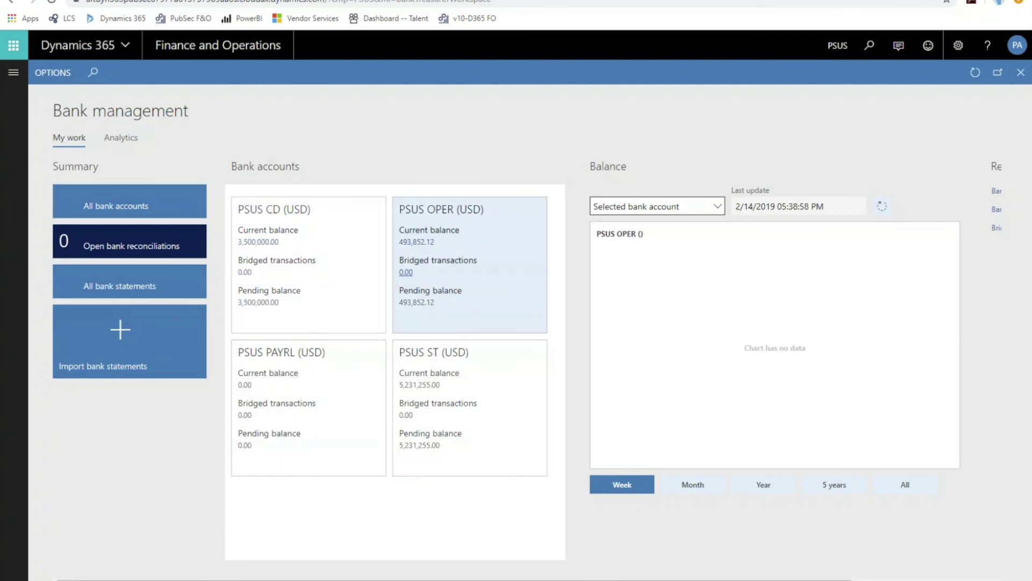
pyautogui.click(838, 485)
pyautogui.hscroll(3, 527, 371)
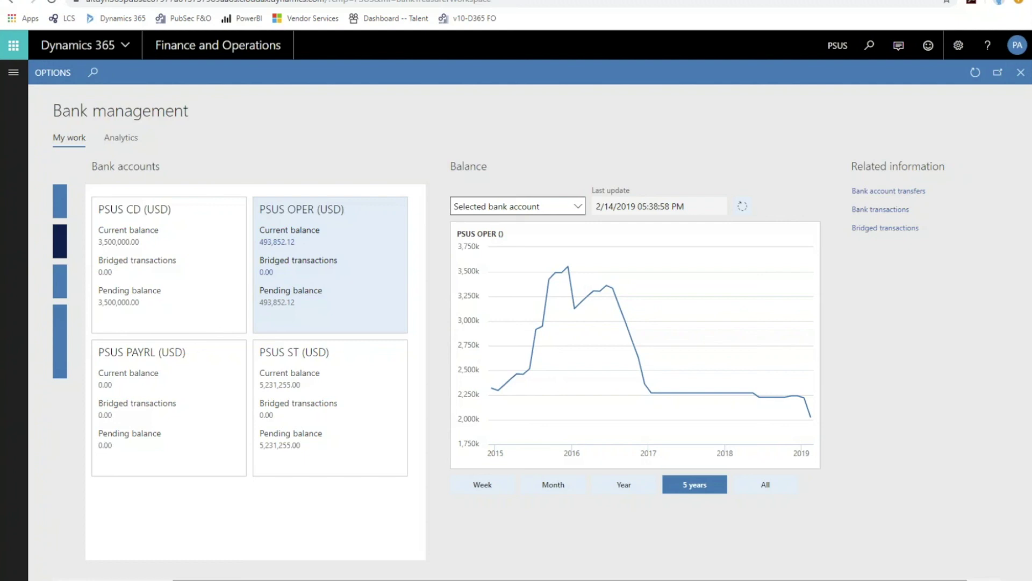
pyautogui.moveTo(574, 306)
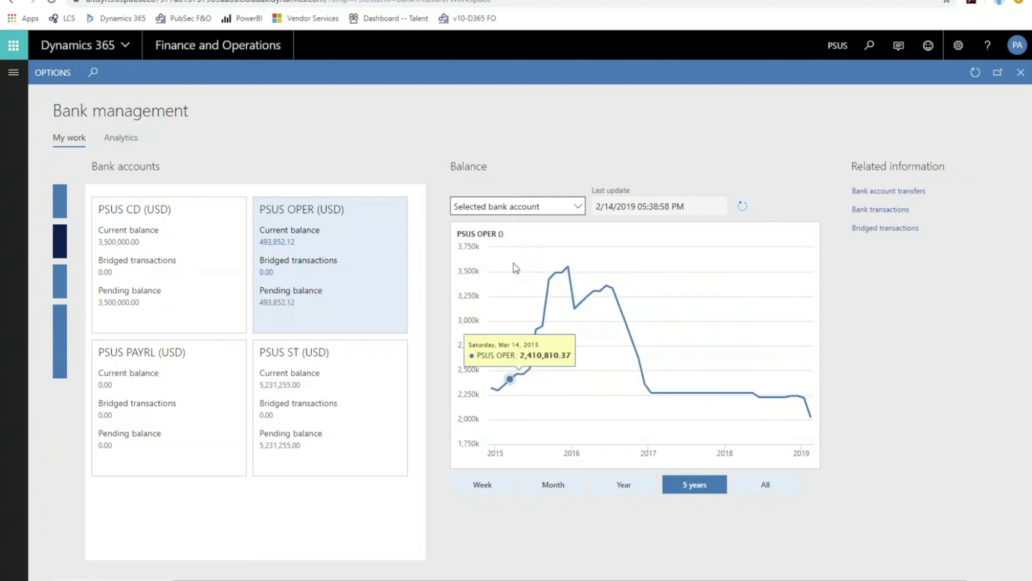
pyautogui.click(575, 308)
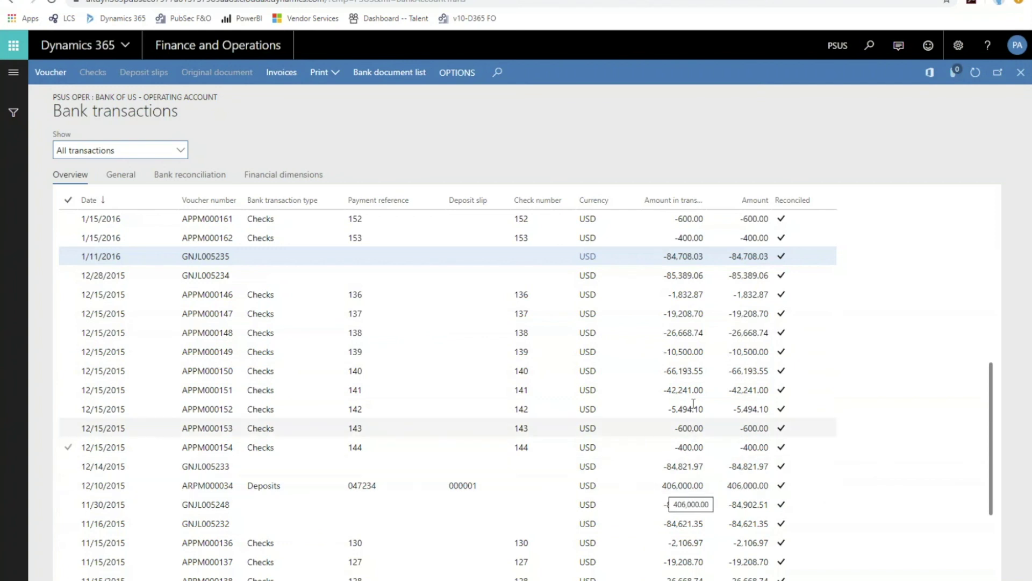
# Open the check record for voucher APPM000150: check 140 for 66,193.55 USD
pyautogui.click(715, 372)
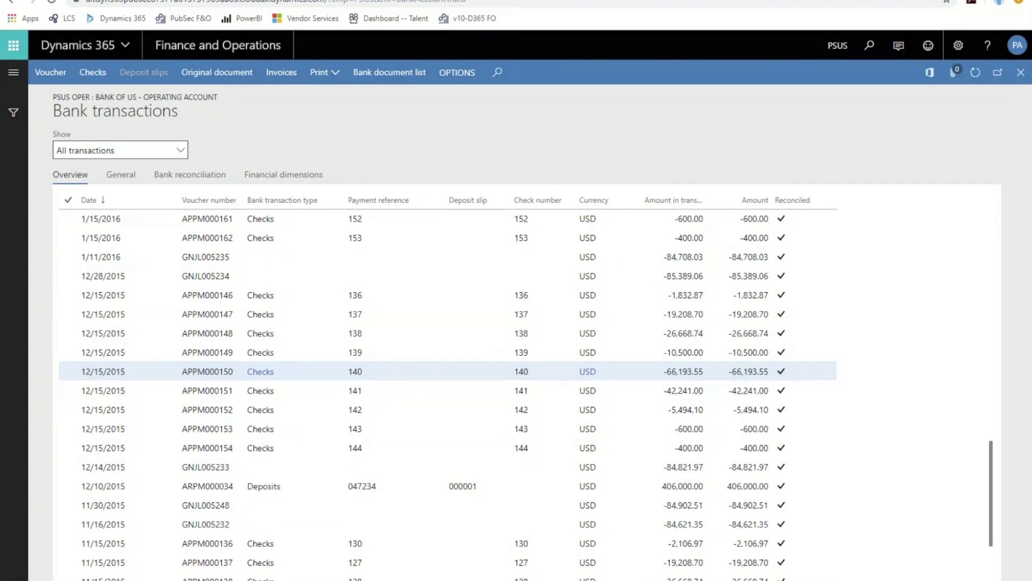
pyautogui.click(93, 72)
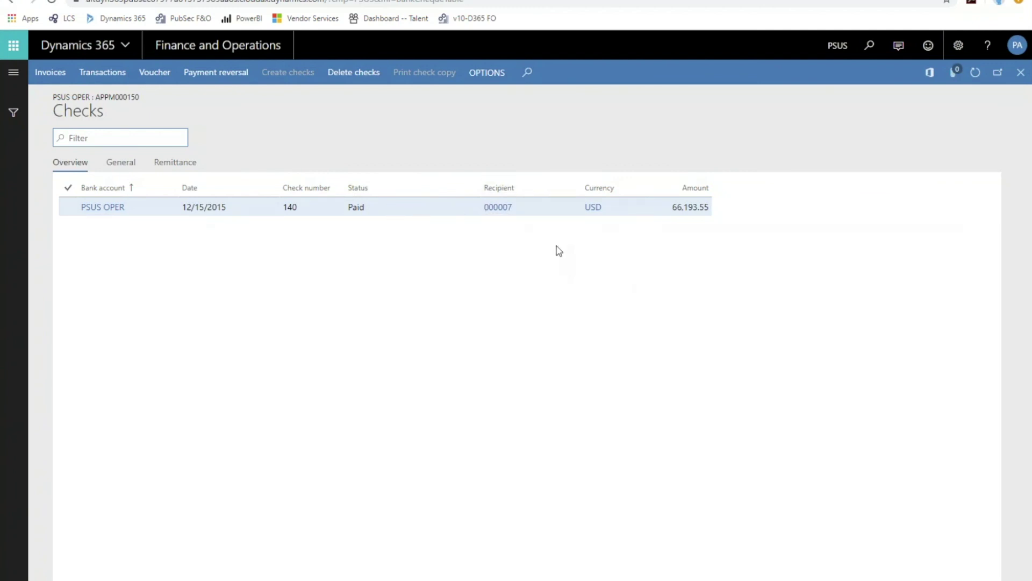
# Explore the Checks form's personalization options and Recipient column menu, making no changes
pyautogui.click(490, 75)
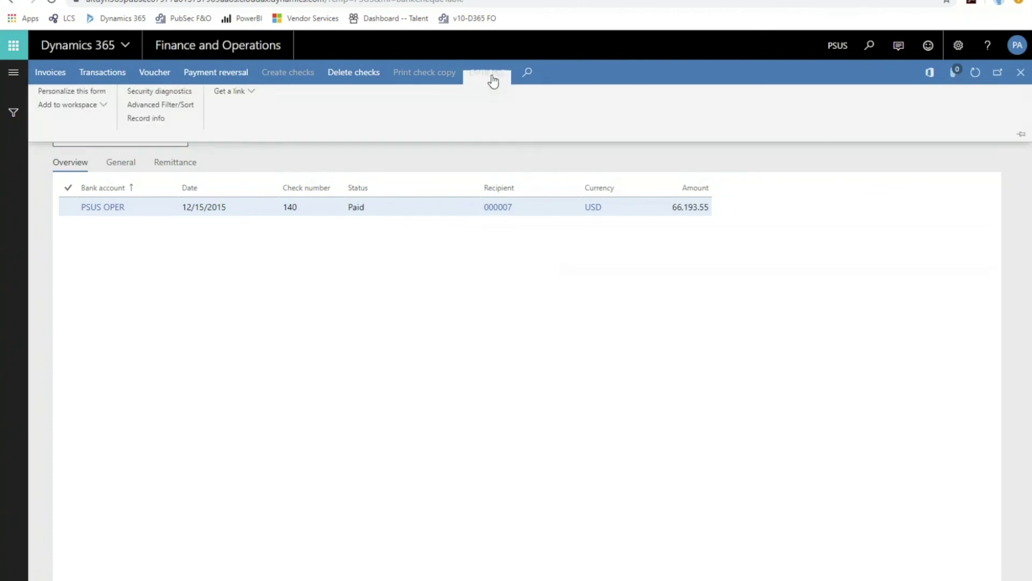
pyautogui.click(70, 112)
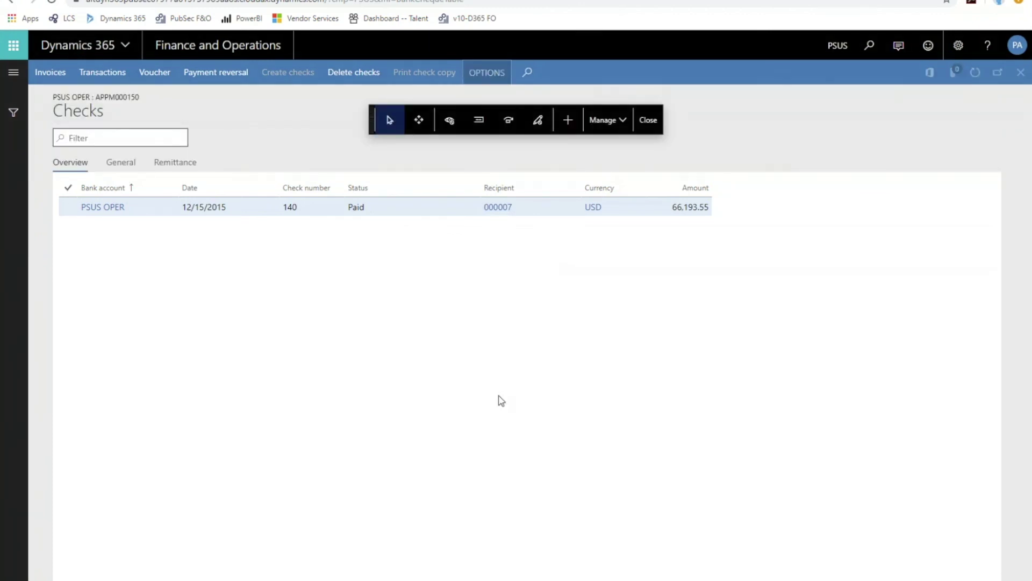
pyautogui.rightClick(534, 195)
pyautogui.click(613, 119)
pyautogui.click(621, 120)
pyautogui.click(569, 123)
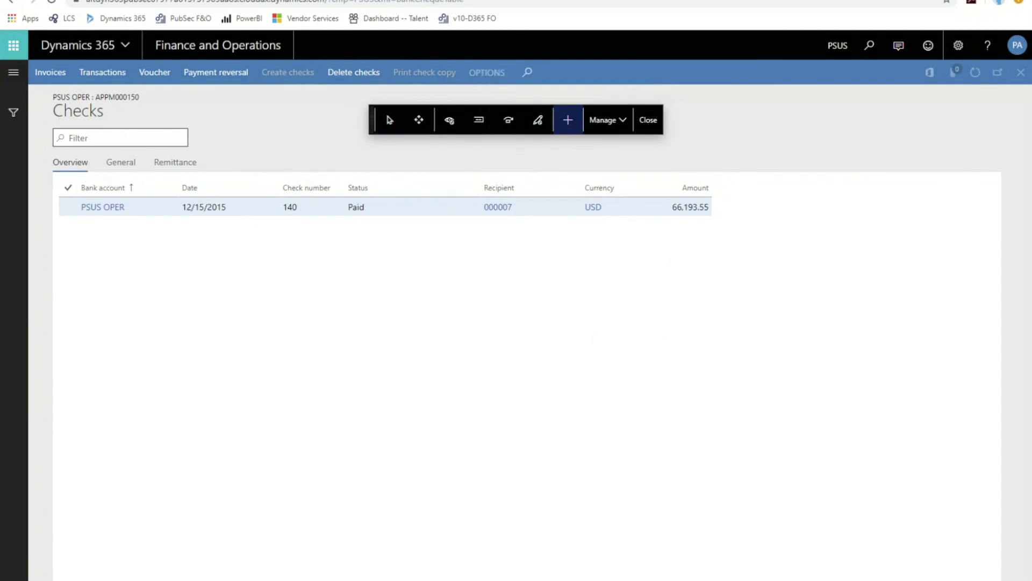
pyautogui.click(648, 120)
pyautogui.rightClick(576, 191)
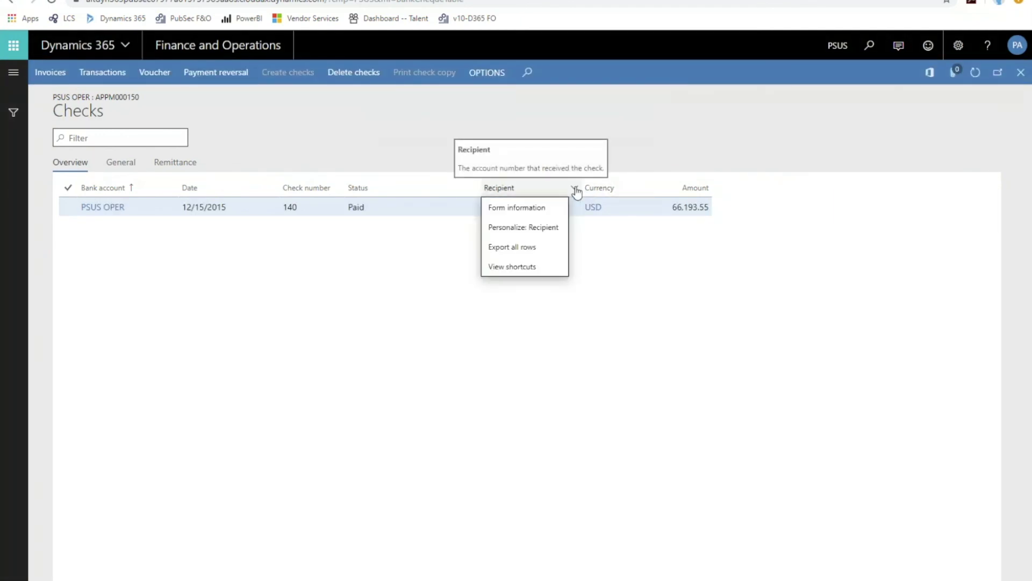
pyautogui.click(334, 140)
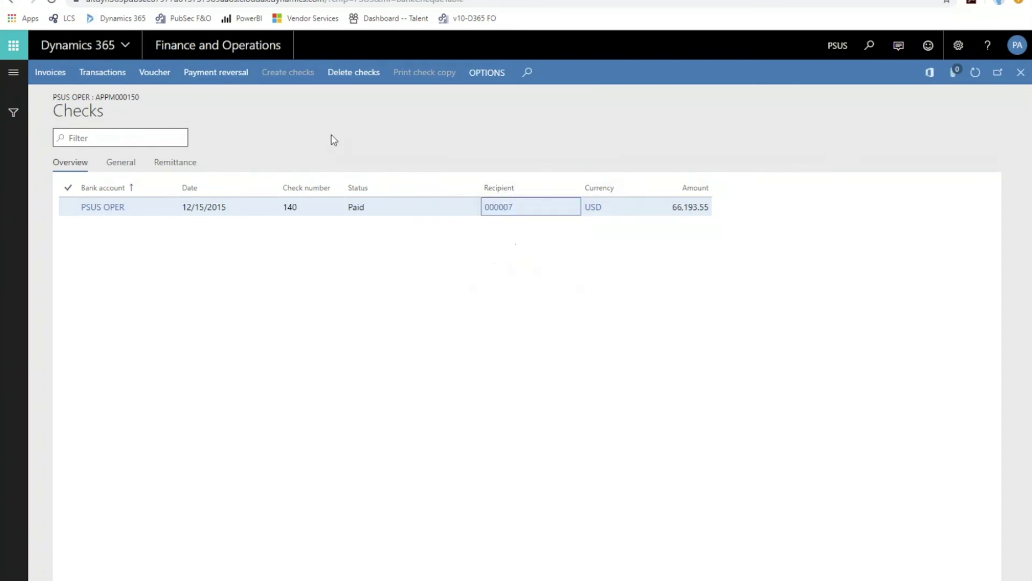
# Review the twelve invoices paid by check 140, then close back to bank transactions
pyautogui.click(43, 74)
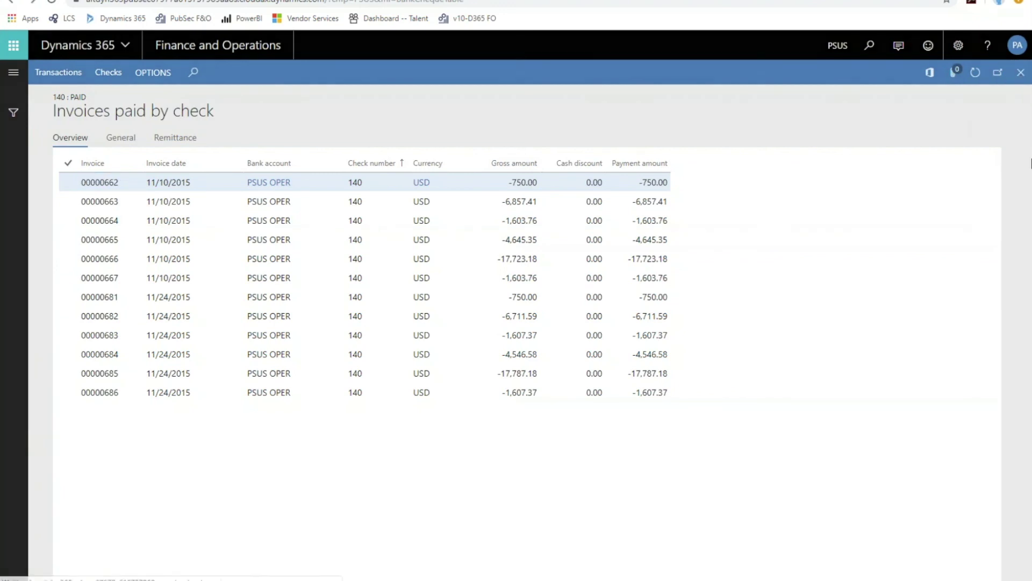
pyautogui.click(1022, 74)
pyautogui.click(1021, 72)
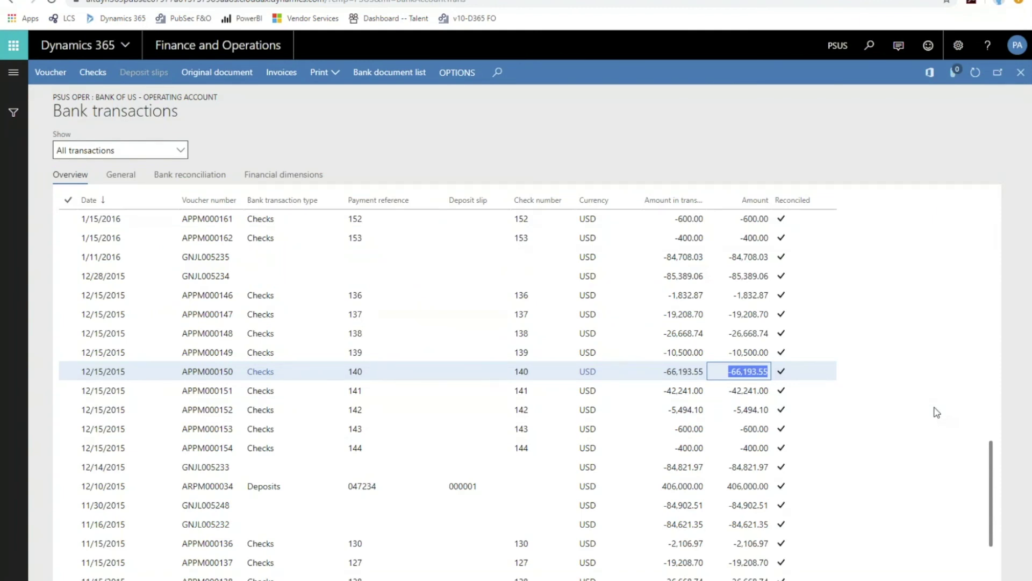
# Glance at the available Print reports, then close the PSUS OPER bank transactions page
pyautogui.click(1021, 78)
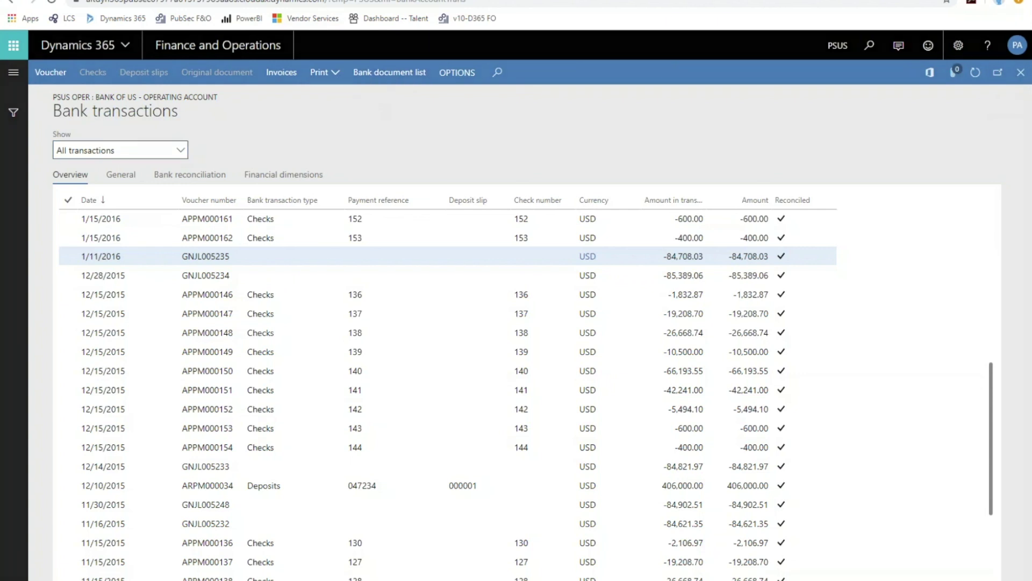
pyautogui.click(322, 72)
pyautogui.click(827, 153)
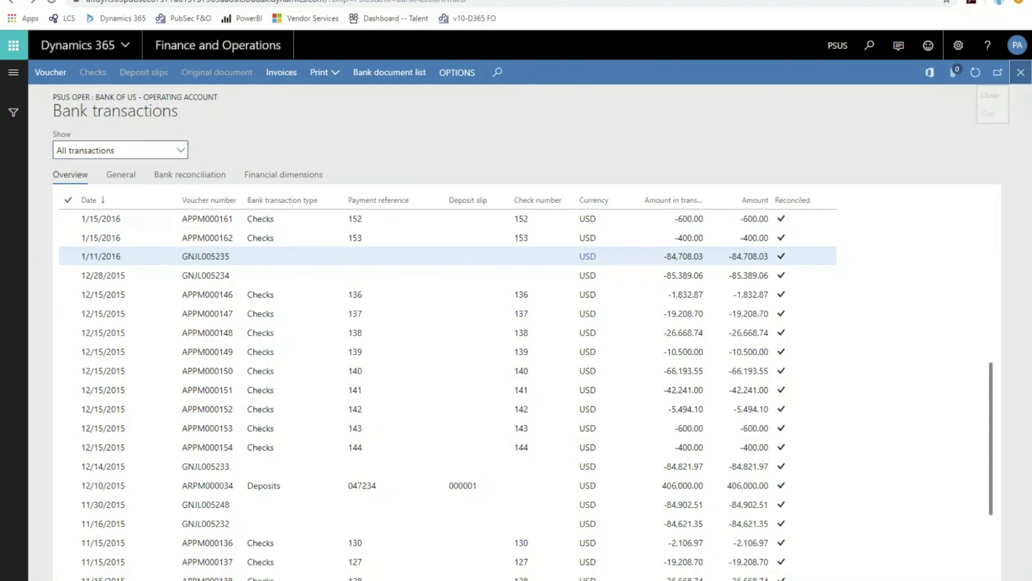
pyautogui.click(1020, 72)
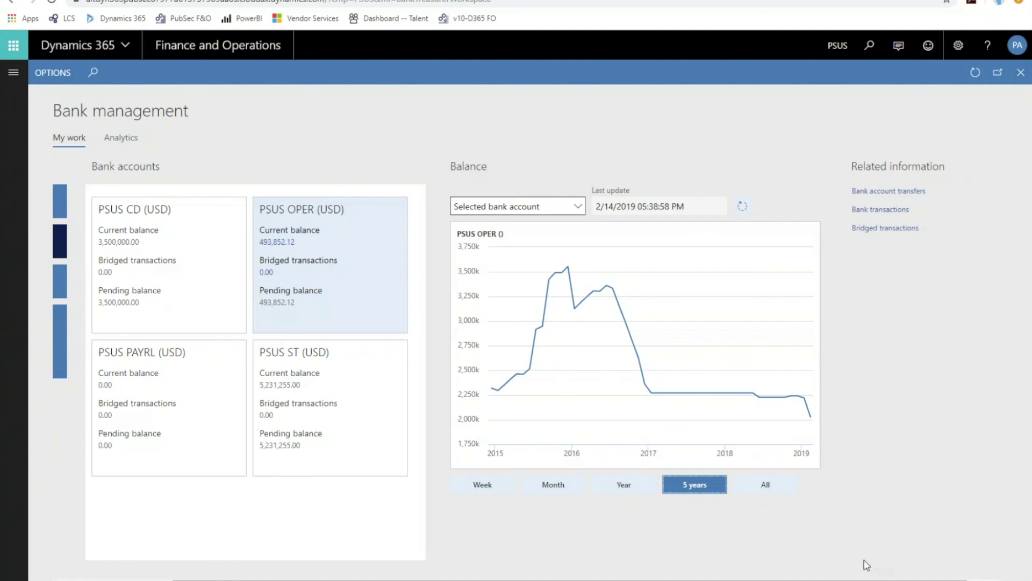
# Scroll the workspace back to the Summary tiles and close Bank management
pyautogui.hscroll(1, 516, 371)
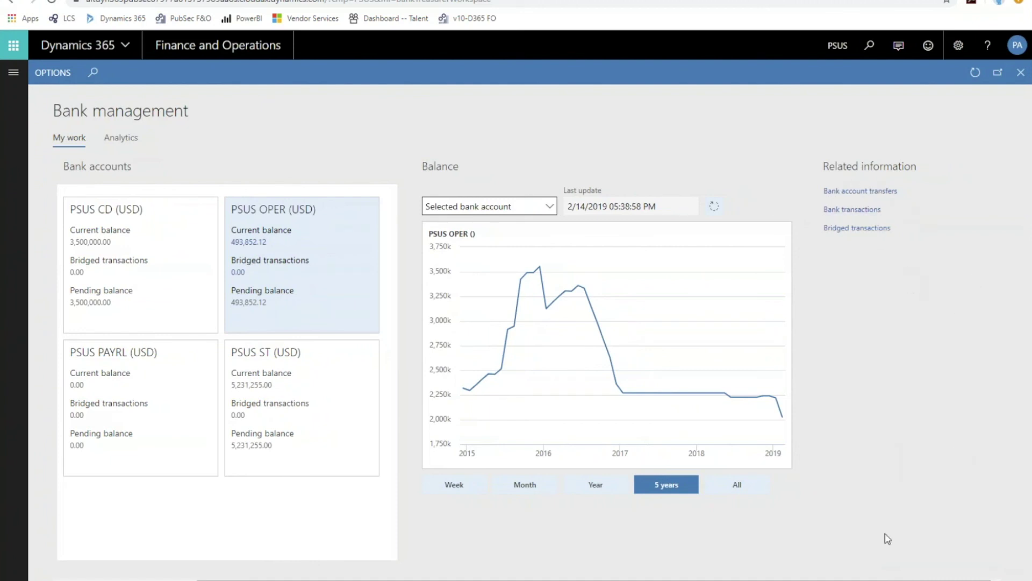
pyautogui.moveTo(807, 579); pyautogui.dragTo(805, 579)
pyautogui.moveTo(713, 579); pyautogui.dragTo(574, 580)
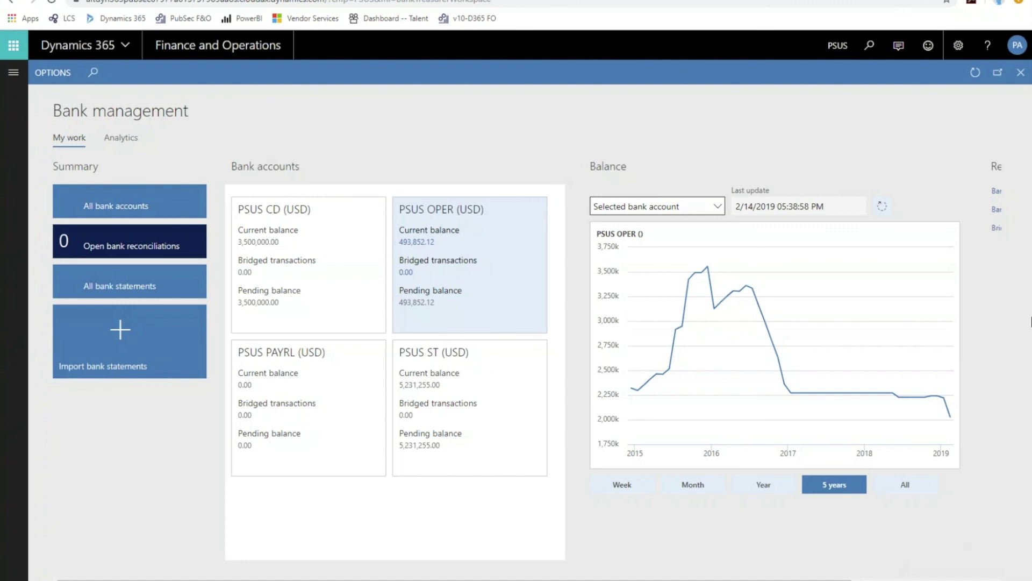
pyautogui.click(1020, 72)
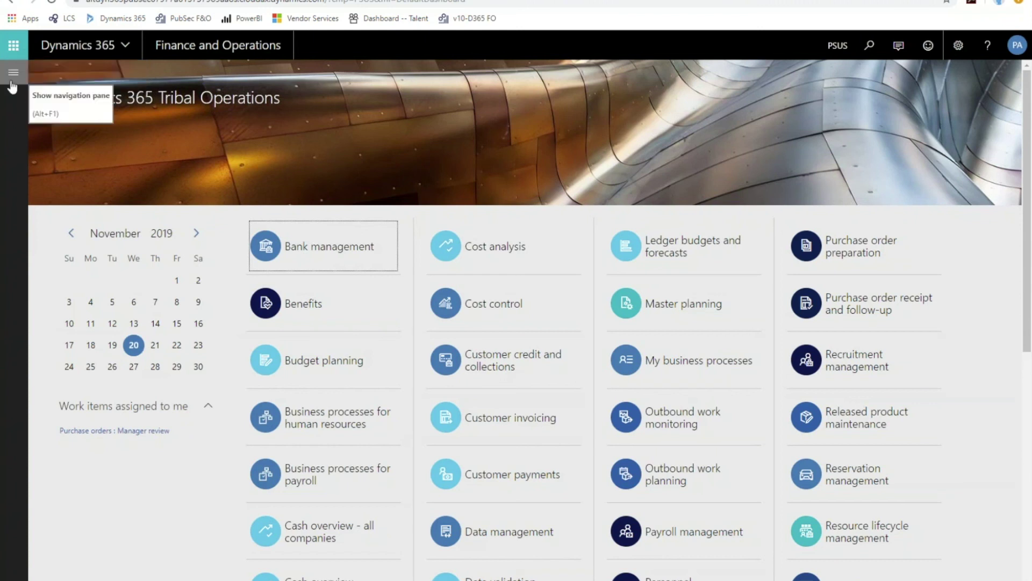
# Browse the full list of available Dynamics 365 apps, then close it
pyautogui.click(9, 47)
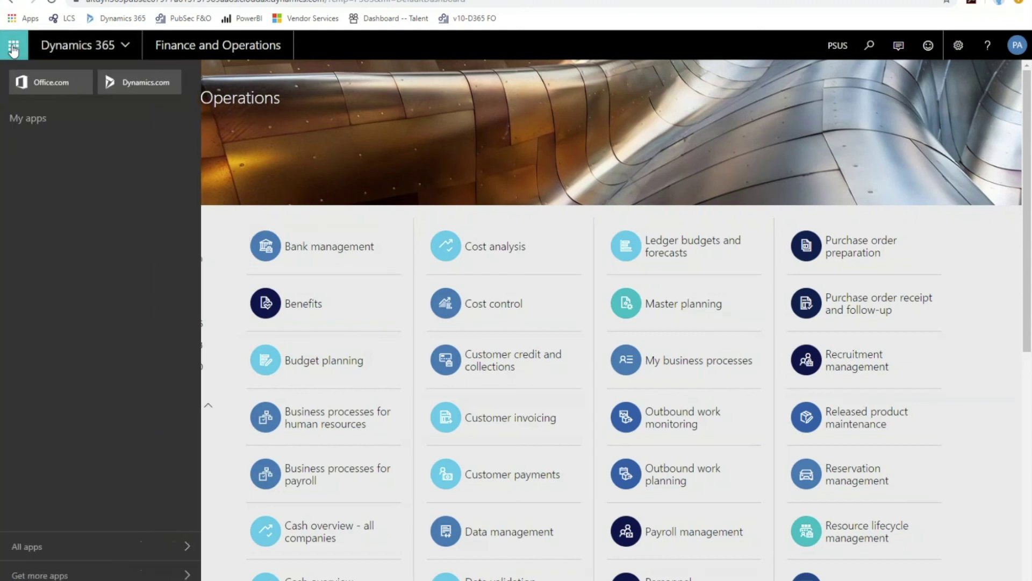
pyautogui.click(120, 546)
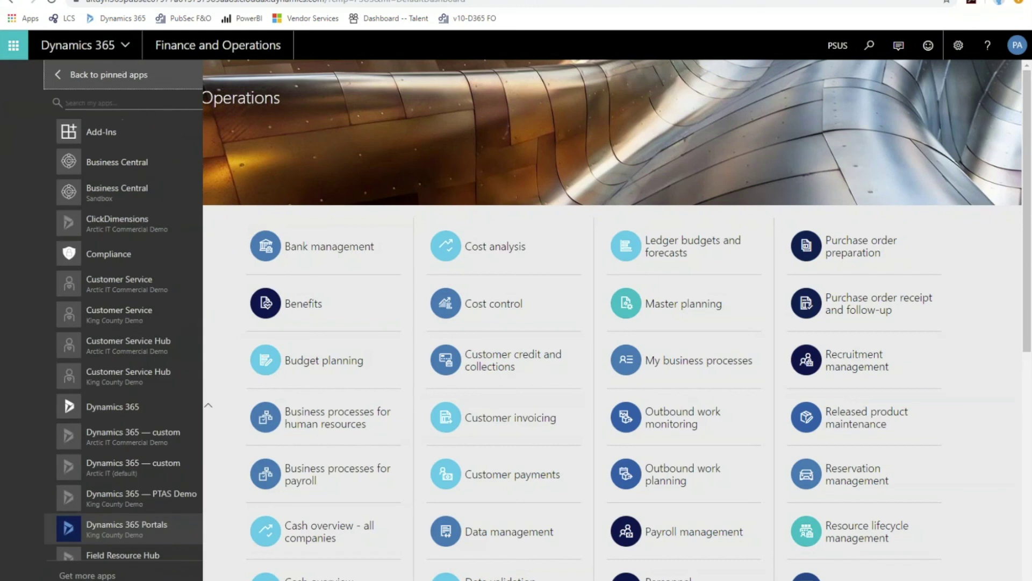
pyautogui.scroll(-10, 171, 414)
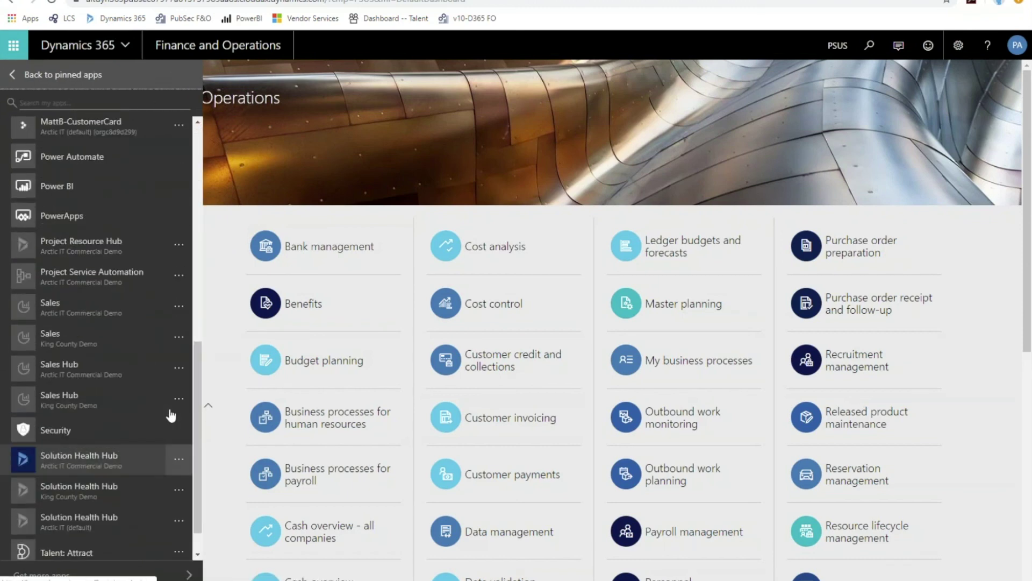
pyautogui.scroll(10, 171, 414)
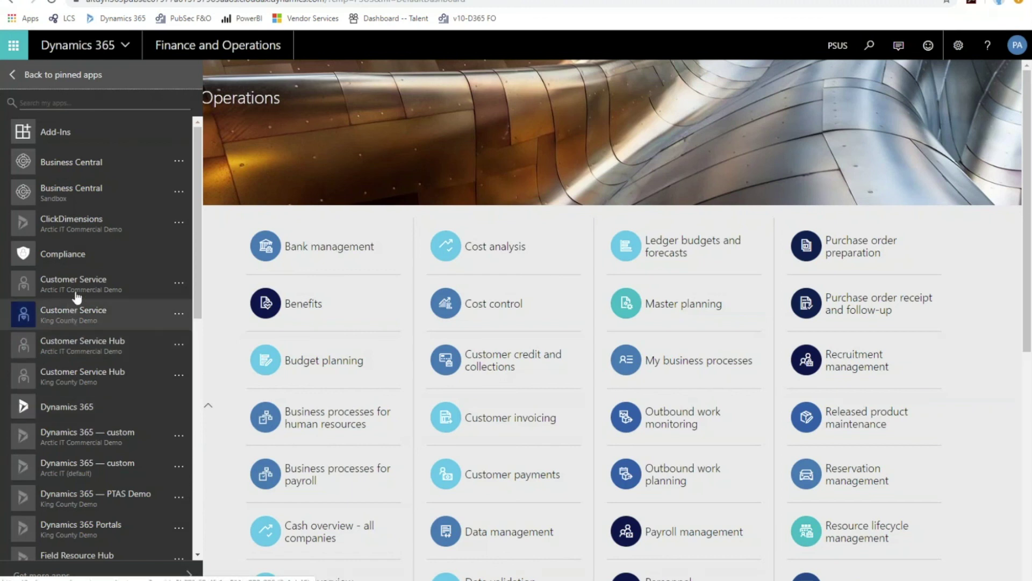
pyautogui.click(15, 46)
pyautogui.click(14, 46)
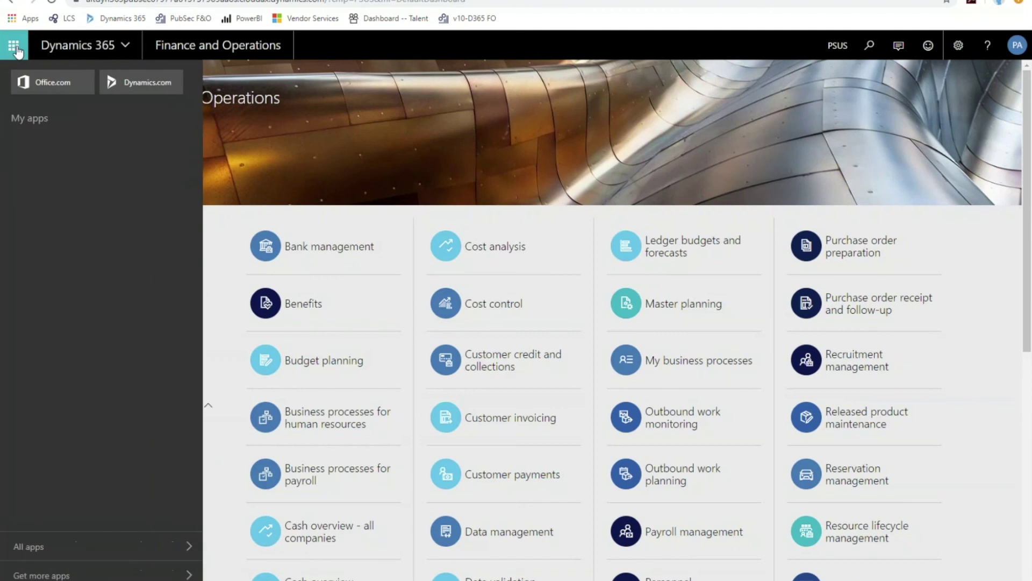
pyautogui.click(92, 547)
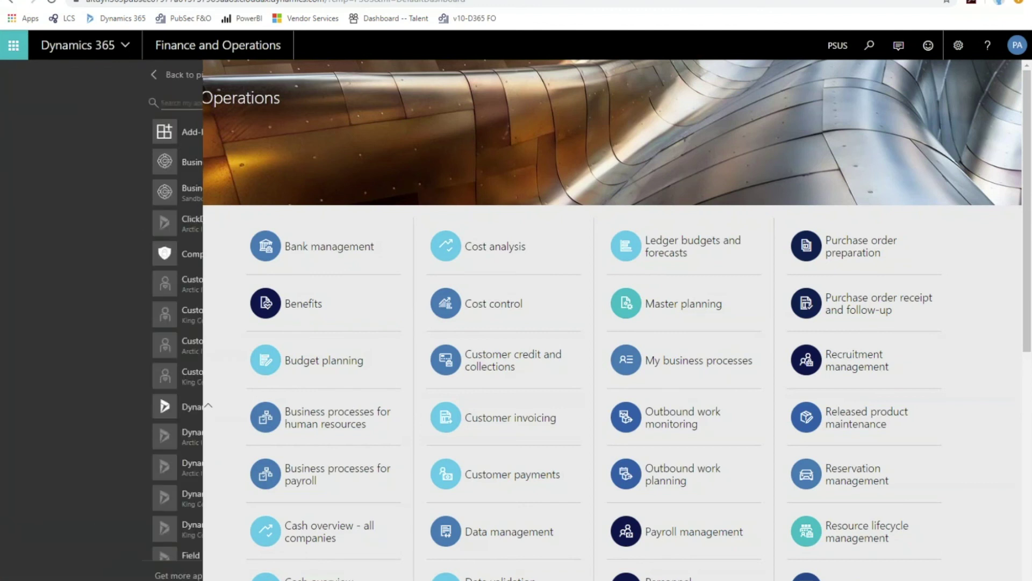
pyautogui.click(382, 125)
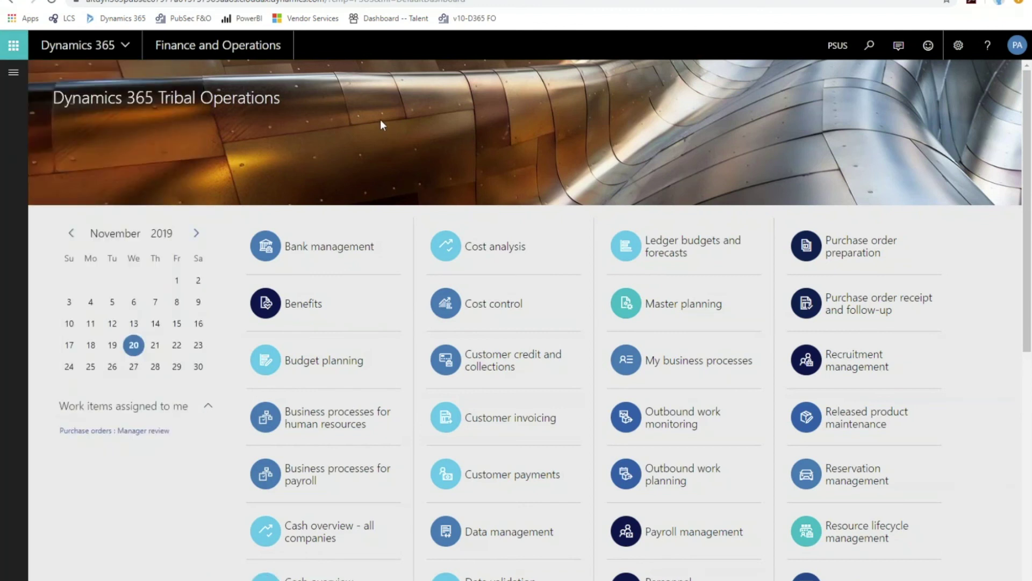
# In the navigation pane, toggle Favorites, Workspaces and Recent, leaving Modules expanded
pyautogui.click(14, 73)
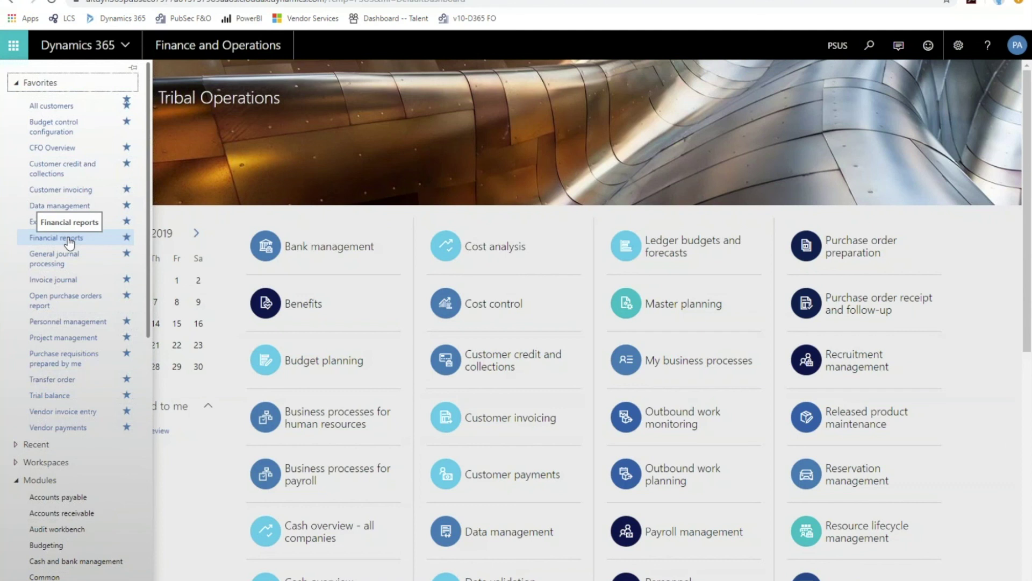
pyautogui.click(16, 86)
pyautogui.click(16, 119)
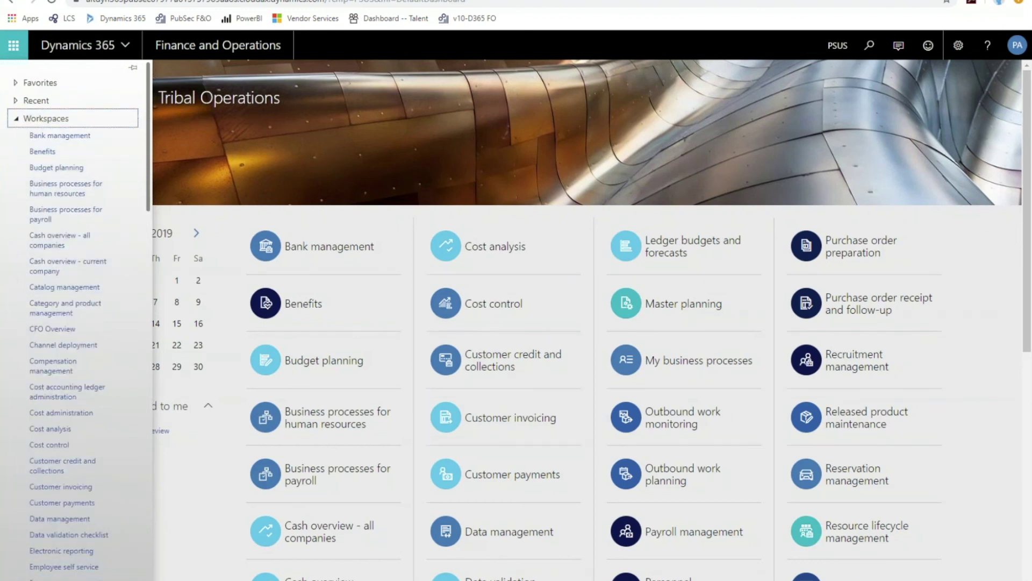
pyautogui.click(20, 124)
pyautogui.click(18, 105)
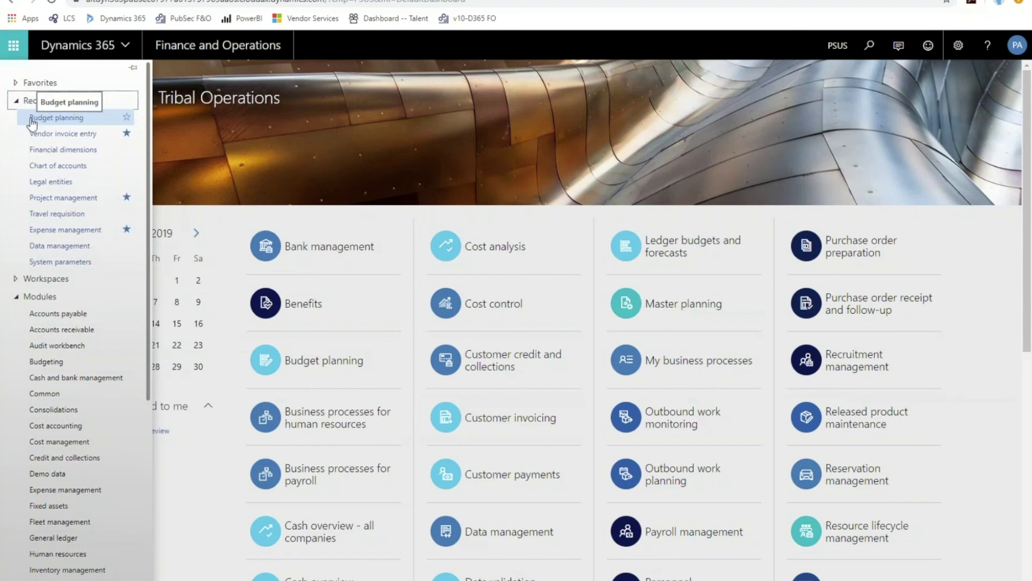
pyautogui.click(15, 103)
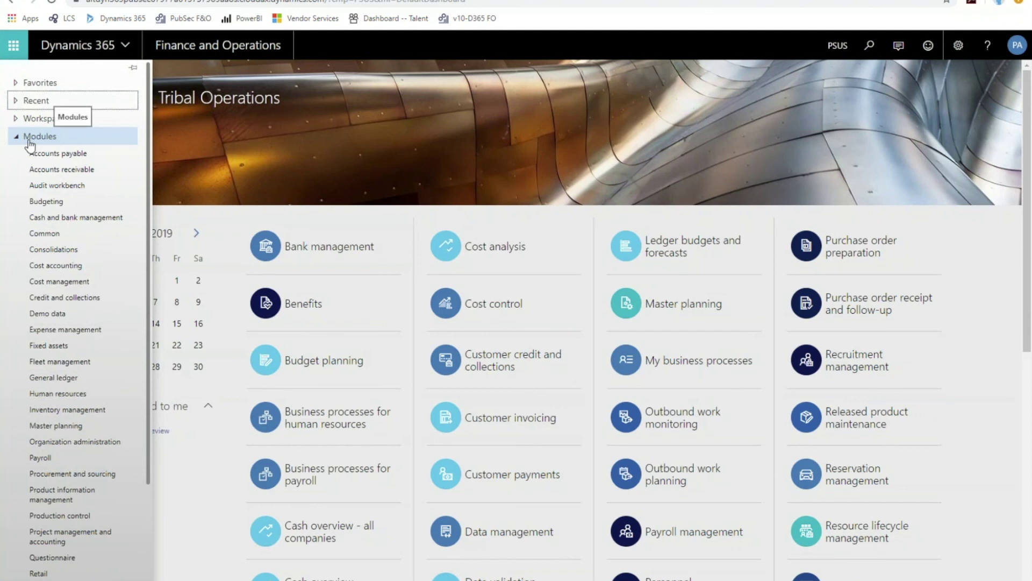
# Star Bank management under Cash and bank management, then close the module flyout
pyautogui.click(122, 223)
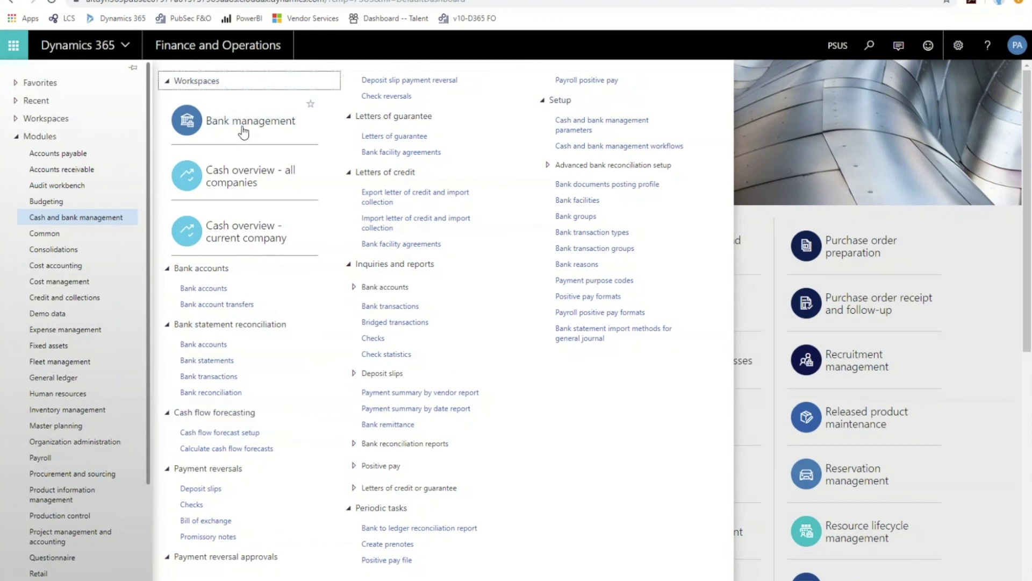
pyautogui.click(309, 106)
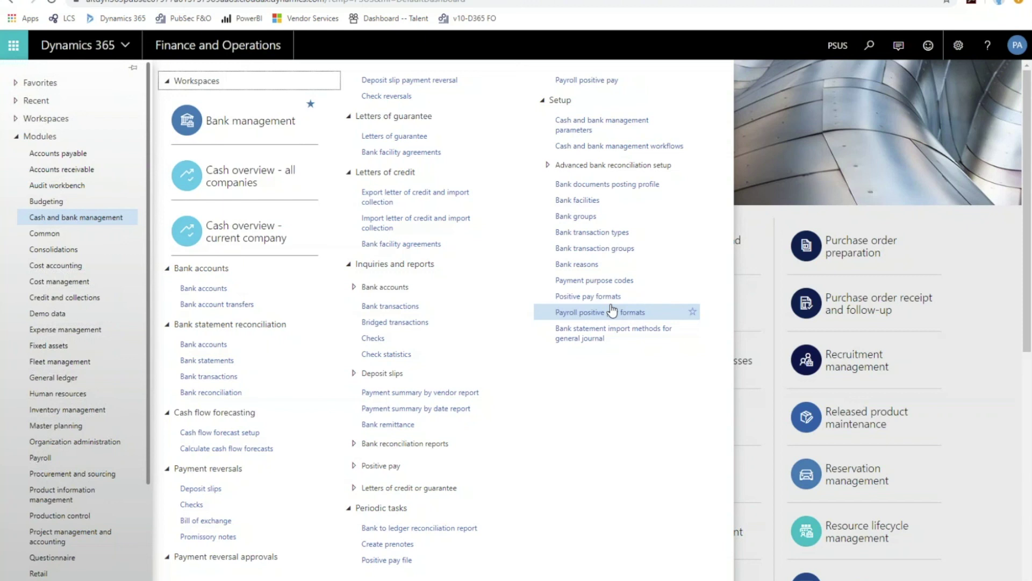
pyautogui.click(98, 228)
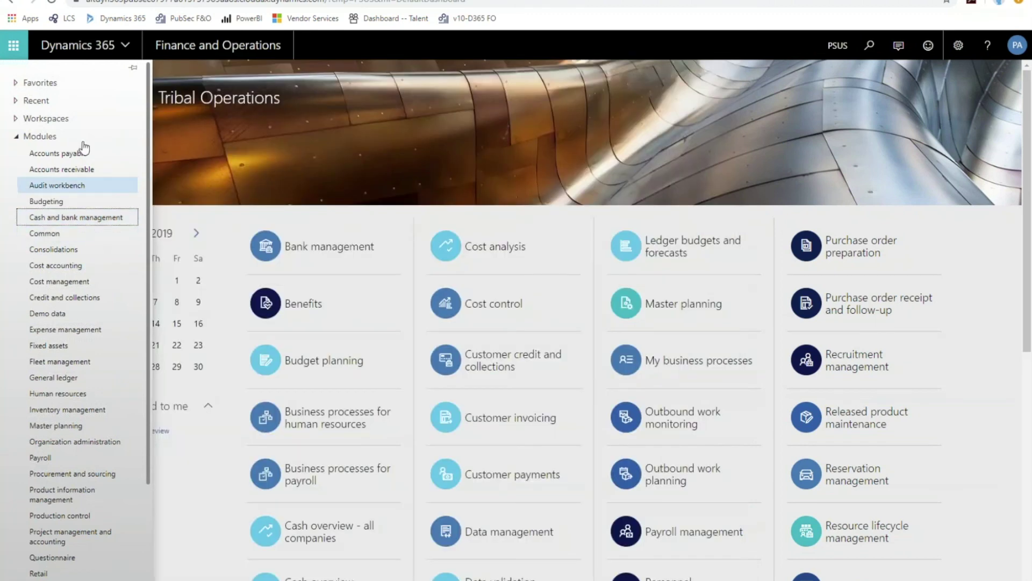
pyautogui.moveTo(149, 407); pyautogui.dragTo(144, 358)
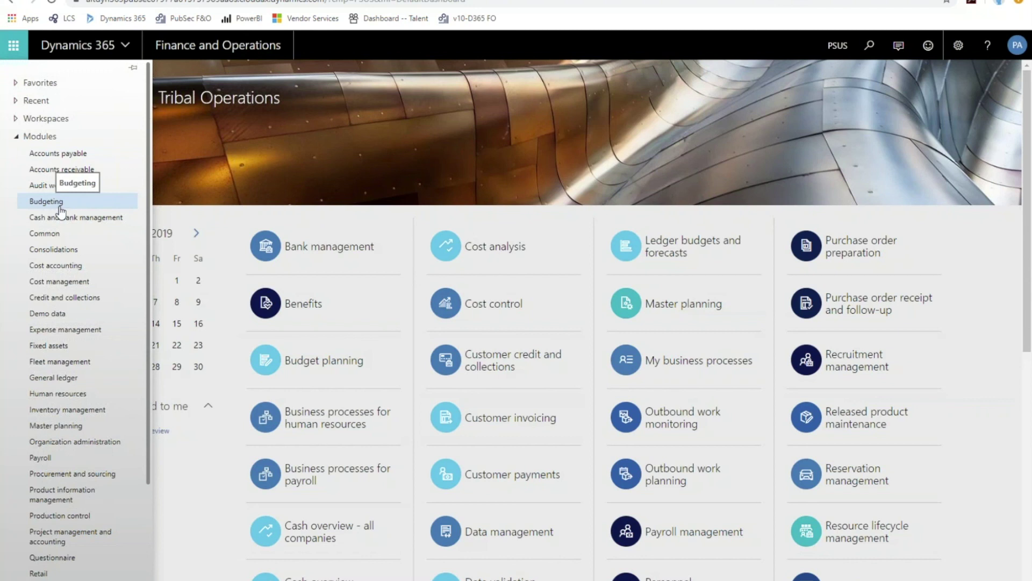
pyautogui.moveTo(149, 279); pyautogui.dragTo(147, 320)
pyautogui.scroll(-1, 95, 153)
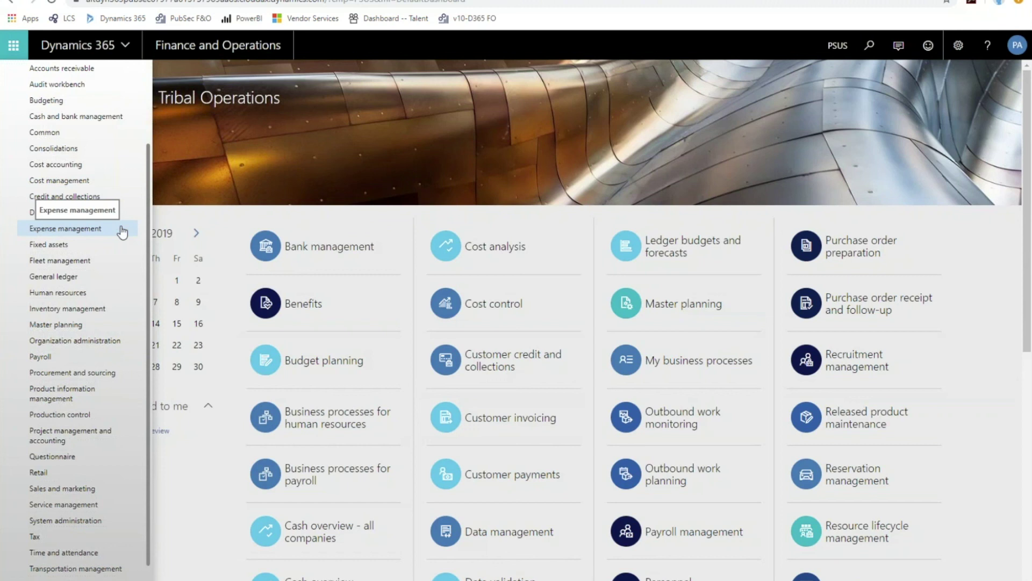
# Look through the Fleet management pages, then close navigation to reveal the full dashboard
pyautogui.click(101, 263)
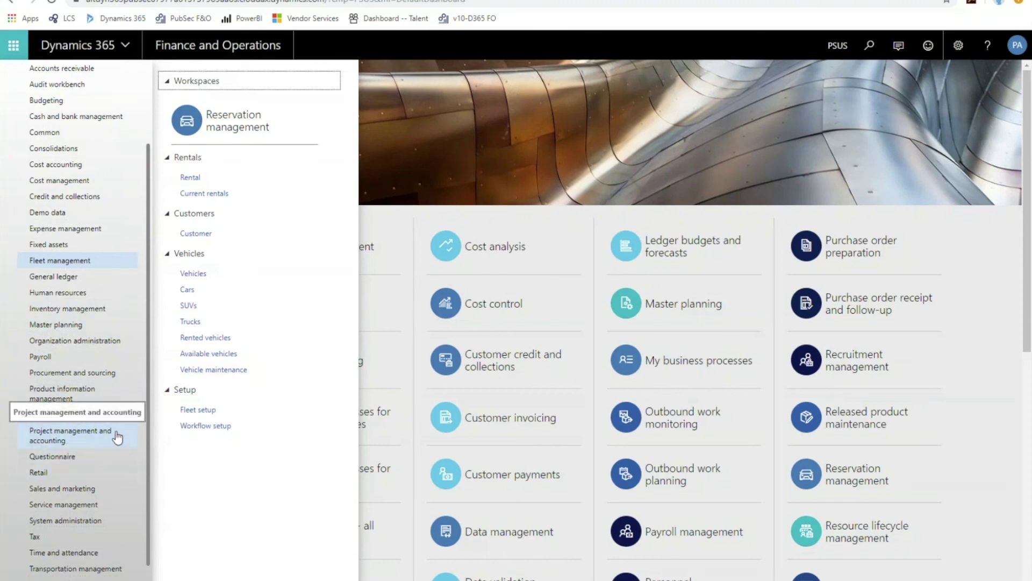
pyautogui.scroll(-1, 118, 437)
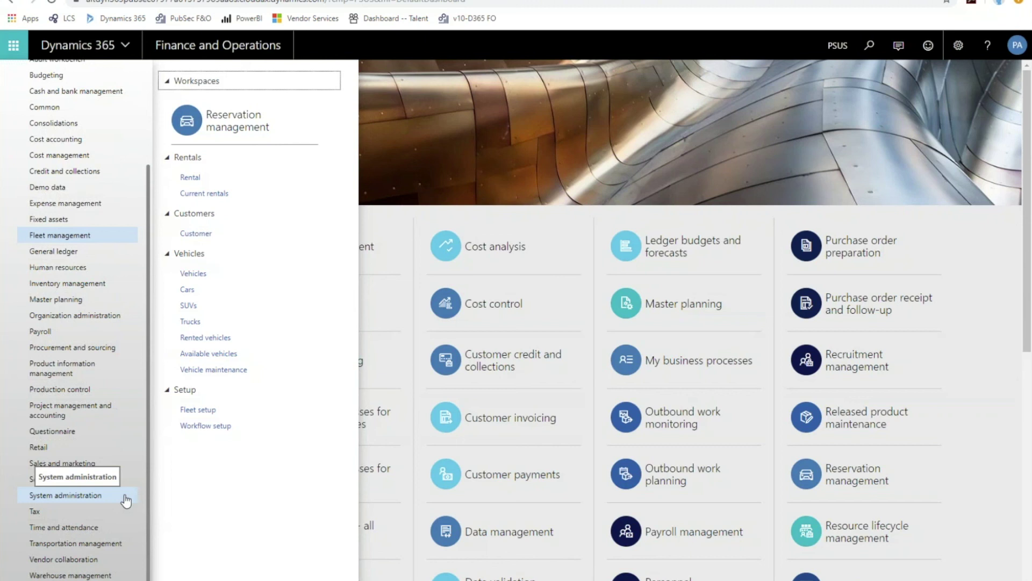
pyautogui.click(497, 150)
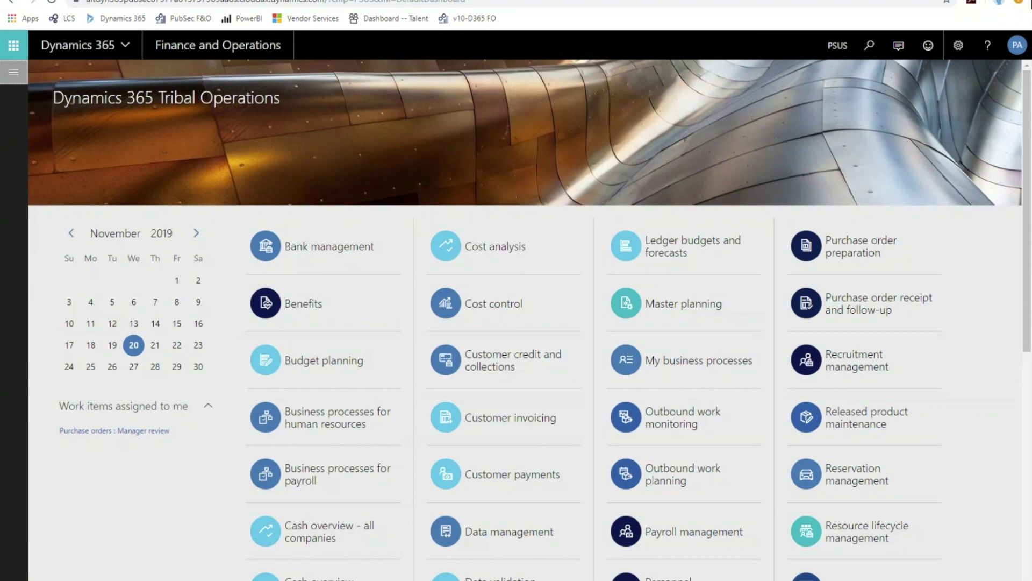
# Play GL-TrialBalance.axtr from Task recorder as a guide and start the five-step task guide
pyautogui.click(958, 47)
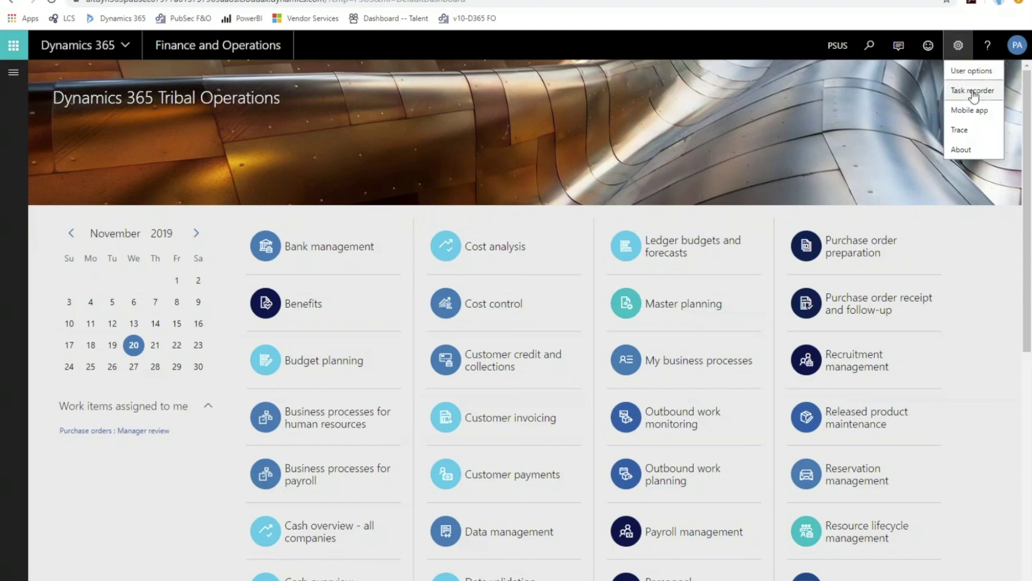
pyautogui.click(971, 92)
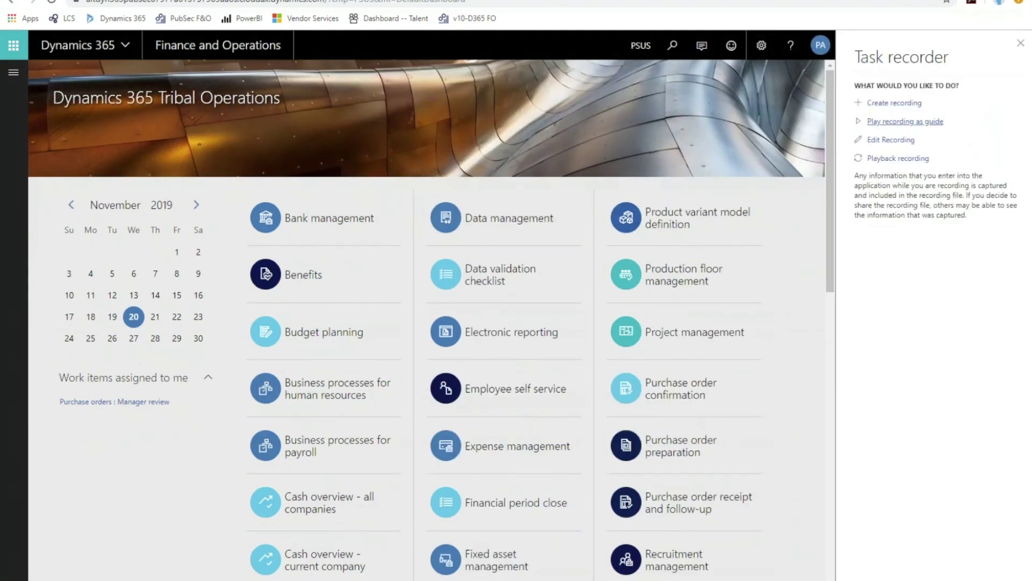
pyautogui.click(935, 123)
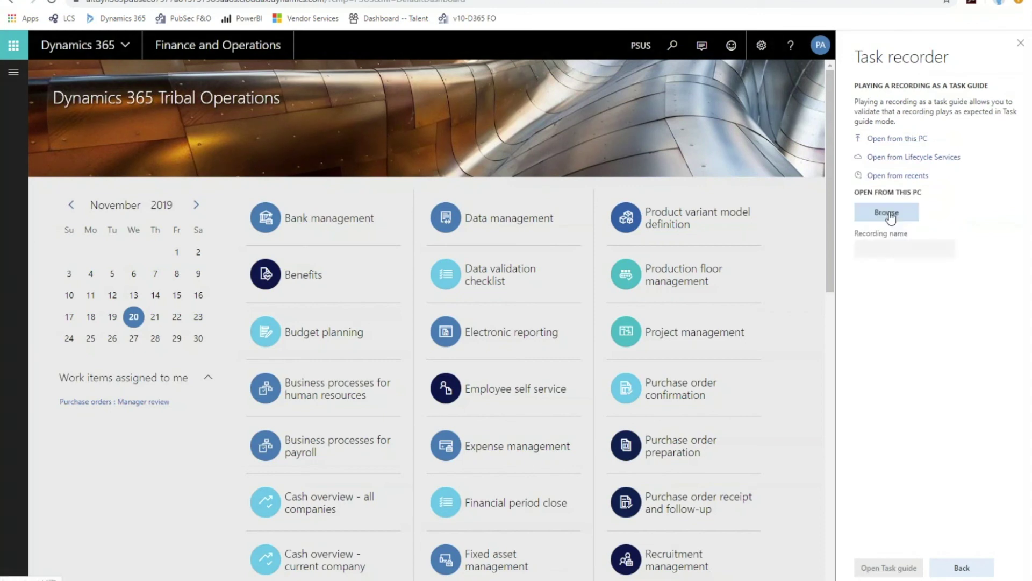
pyautogui.click(887, 212)
pyautogui.click(168, 84)
pyautogui.doubleClick(168, 83)
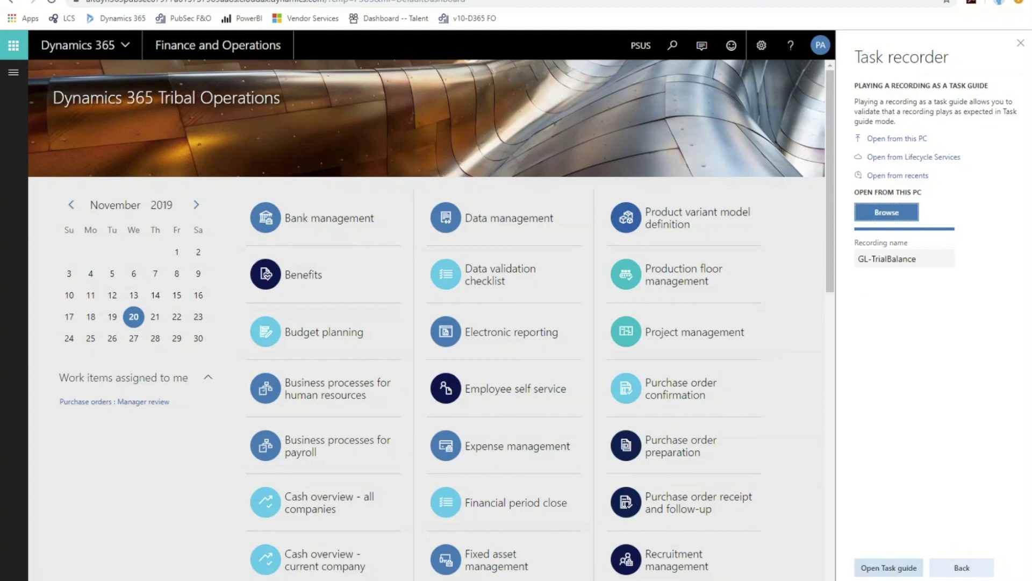
pyautogui.click(889, 568)
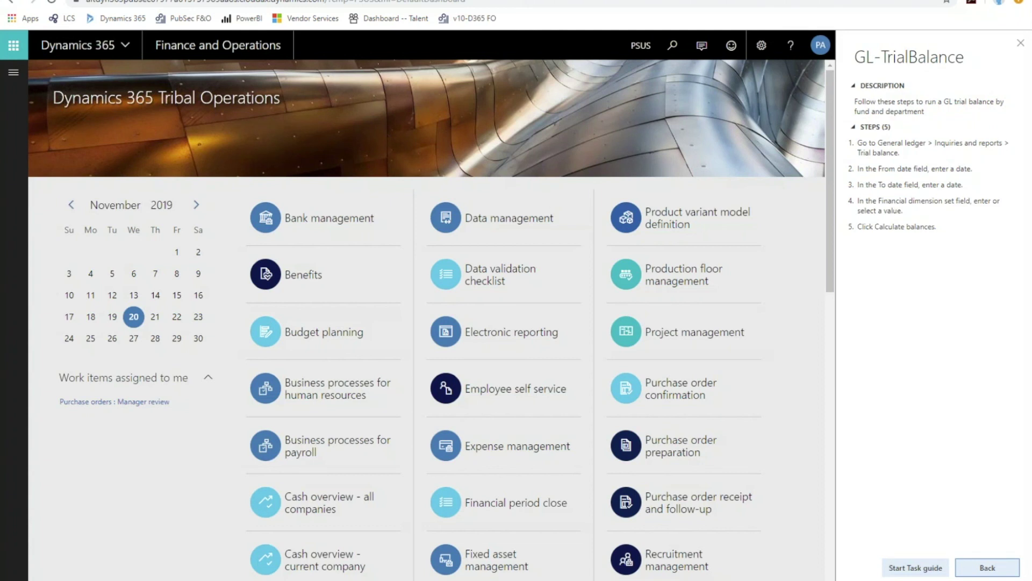
pyautogui.click(914, 567)
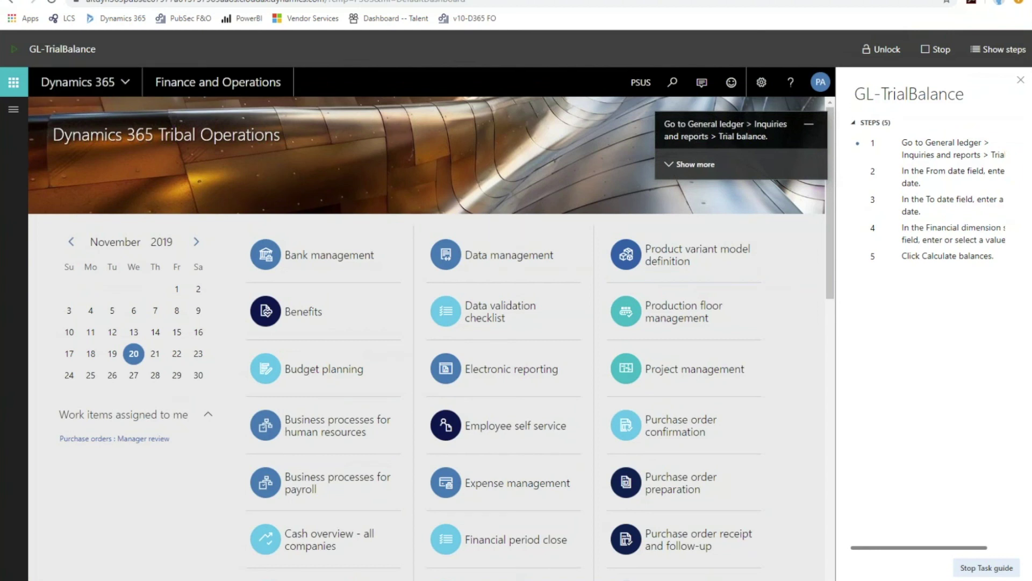
# Navigate Modules > General ledger to open the Trial balance inquiry
pyautogui.click(13, 109)
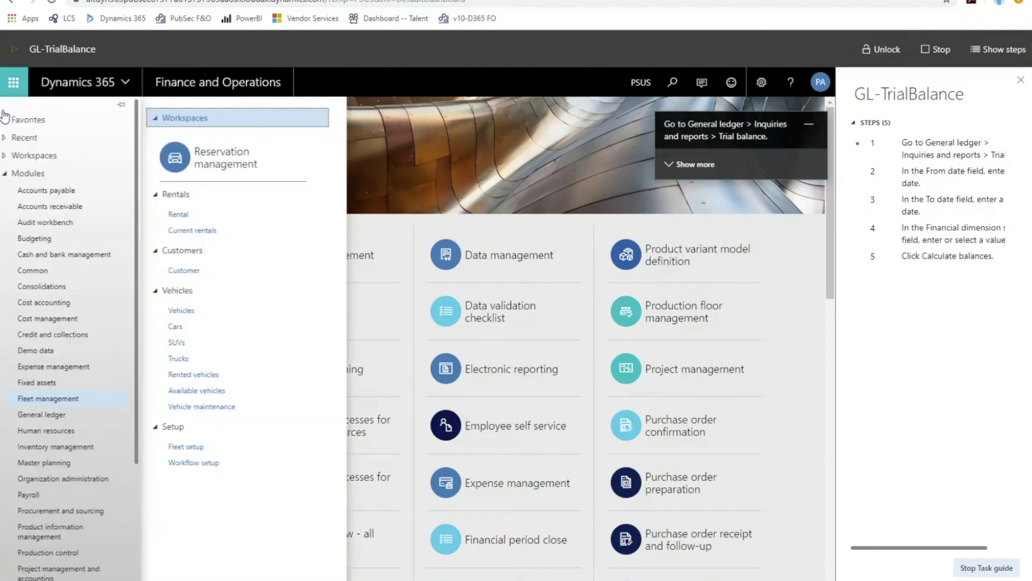
pyautogui.click(61, 422)
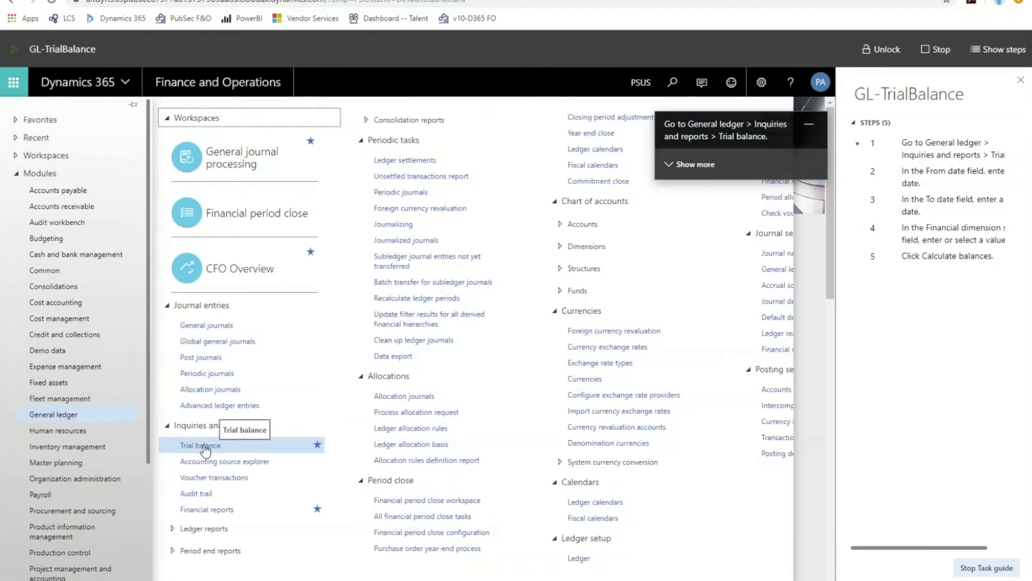
pyautogui.click(204, 445)
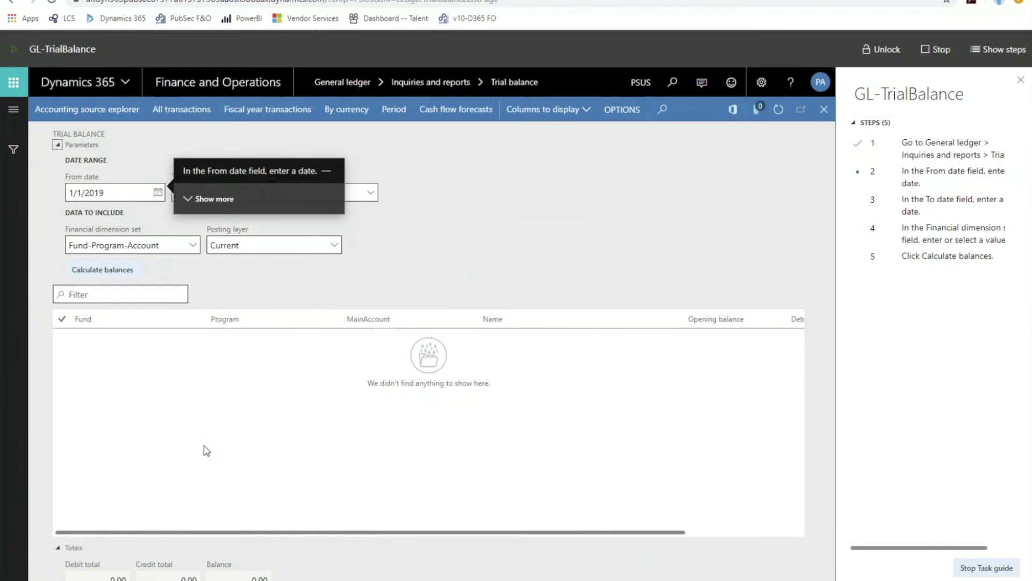
# Set the trial balance to 1/1/2019 through 3/31/2019 with the Fund-Program-Account dimension set
pyautogui.click(156, 192)
pyautogui.click(133, 272)
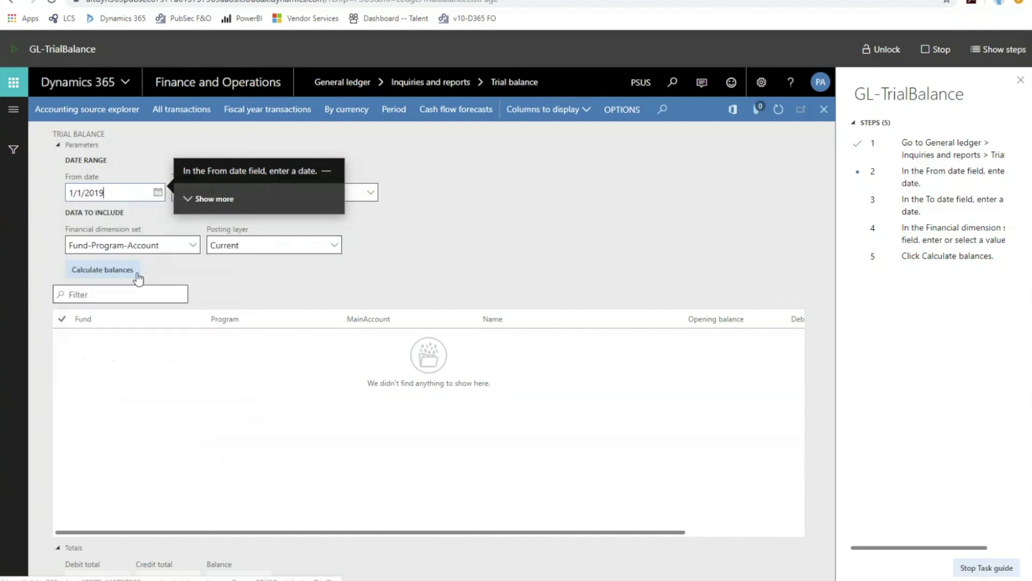
pyautogui.click(263, 193)
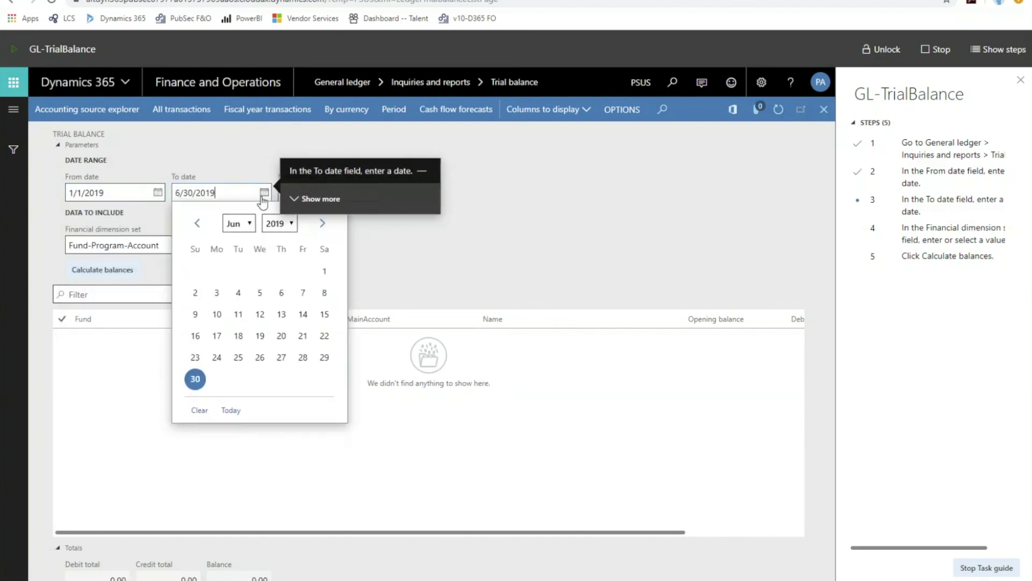
pyautogui.click(204, 225)
pyautogui.click(204, 224)
pyautogui.click(204, 225)
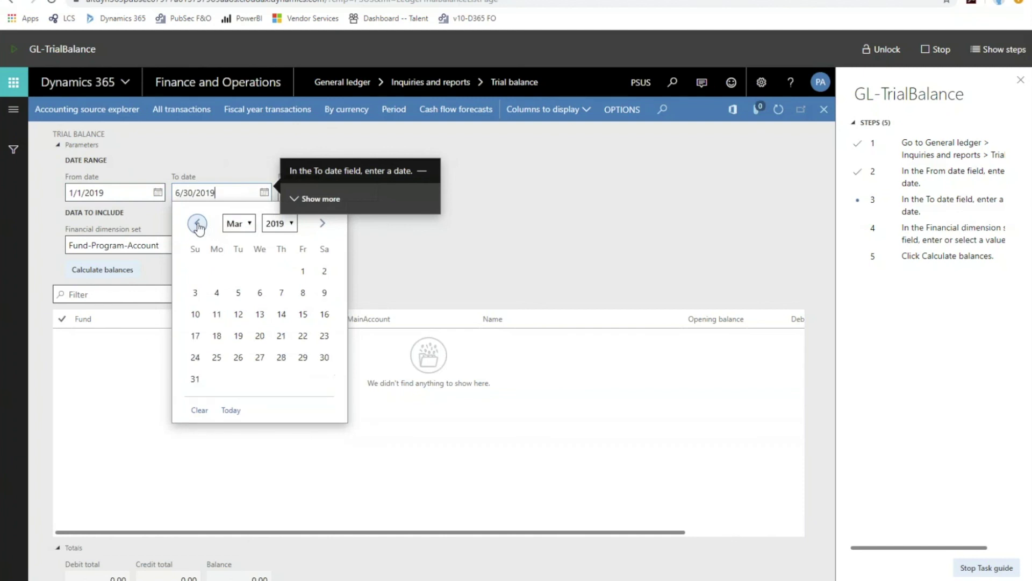
pyautogui.click(194, 380)
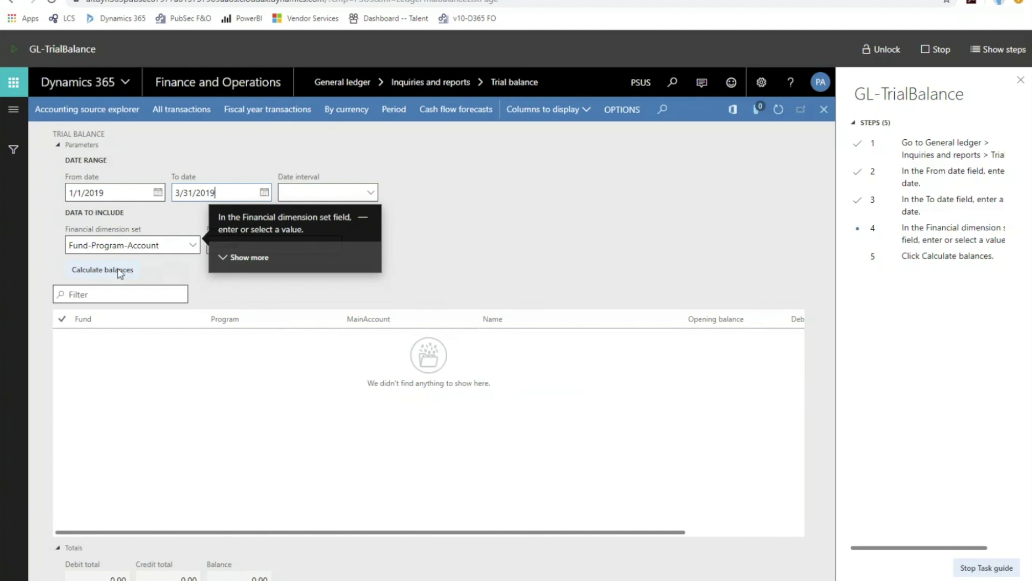
pyautogui.hotkey('alt', 'Down')
pyautogui.click(150, 399)
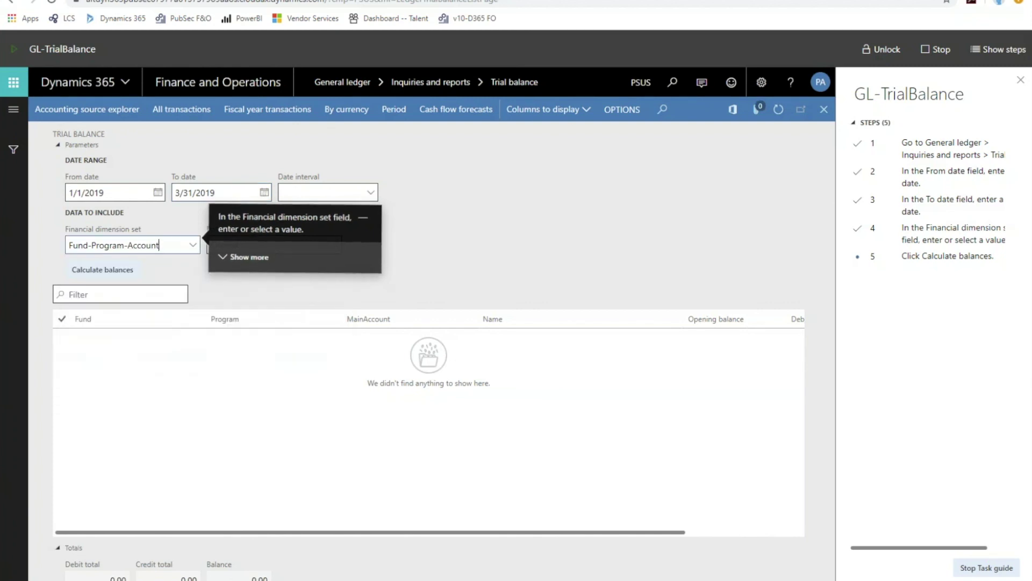
# Calculate the trial balances and close the task guide to see all balance columns
pyautogui.click(102, 270)
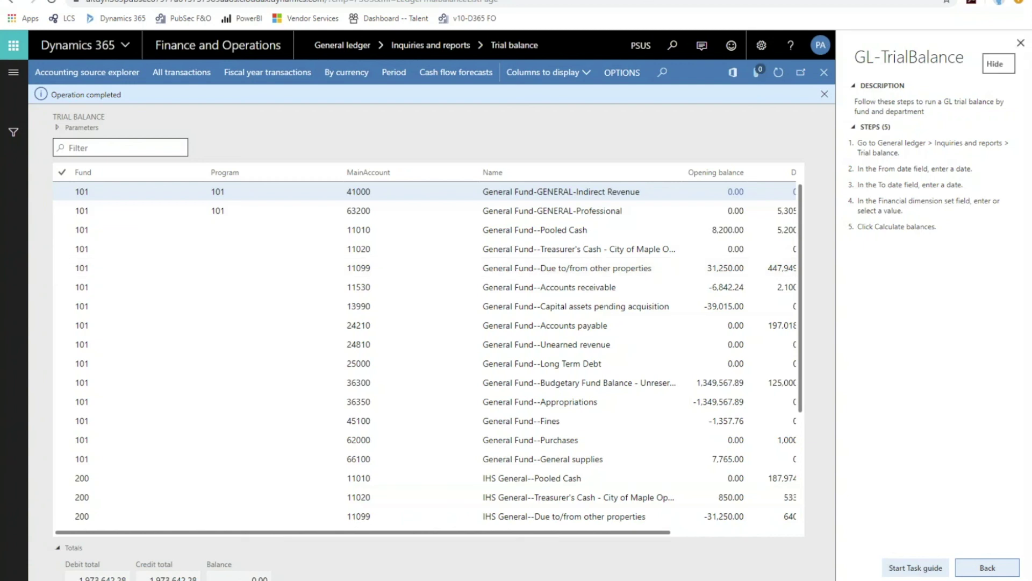
pyautogui.click(1021, 44)
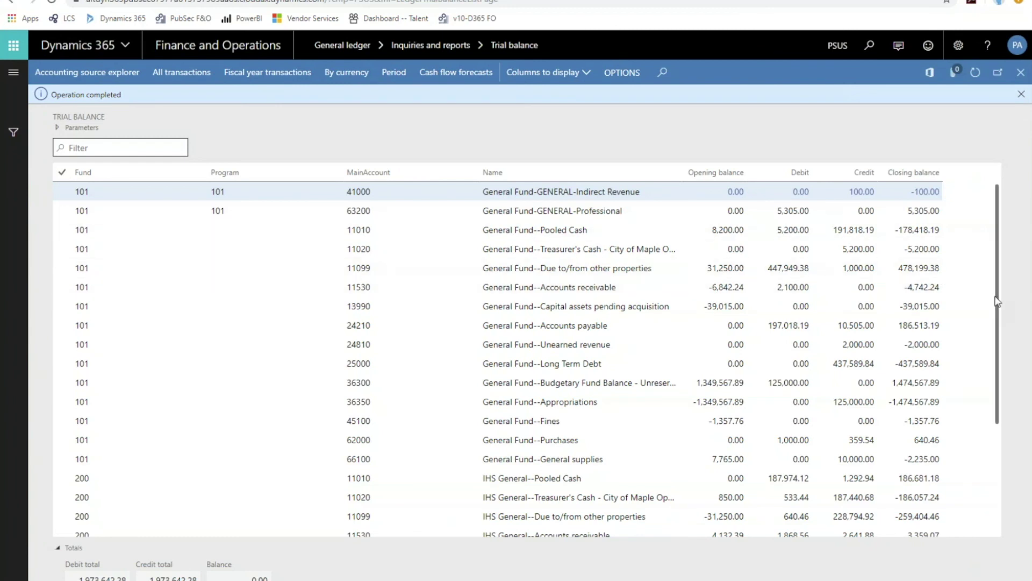
pyautogui.scroll(-1, 999, 301)
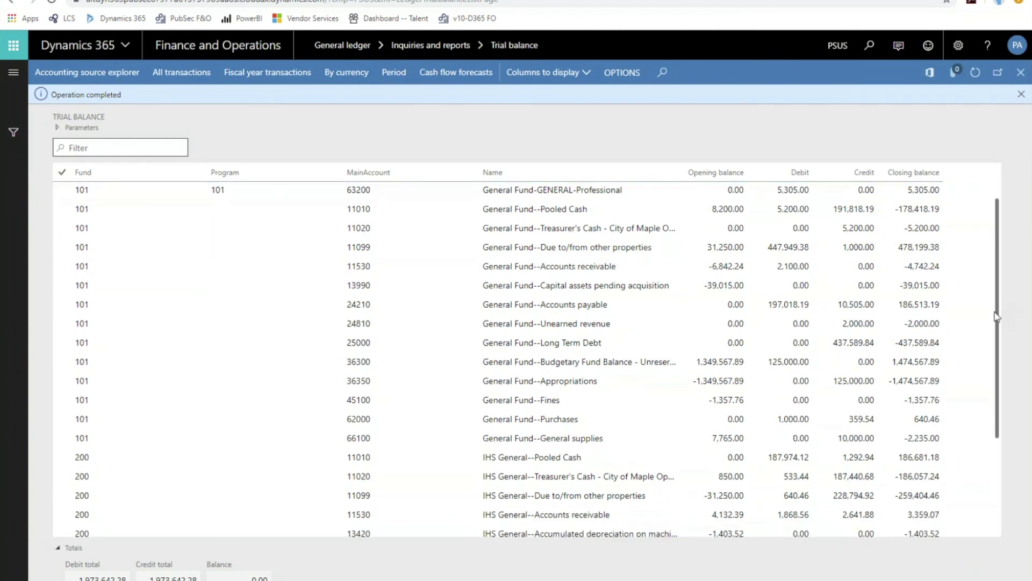
pyautogui.scroll(1, 997, 294)
pyautogui.press('Down')
pyautogui.press('Down')
pyautogui.press('Down')
pyautogui.press('Down')
pyautogui.press('Down')
pyautogui.press('Down')
pyautogui.press('Down')
pyautogui.press('Down')
pyautogui.press('Down')
pyautogui.press('Down')
pyautogui.press('Down')
pyautogui.press('Down')
pyautogui.press('Down')
pyautogui.press('Down')
pyautogui.press('Down')
pyautogui.press('Down')
pyautogui.press('Down')
pyautogui.press('Down')
pyautogui.press('Down')
pyautogui.press('Down')
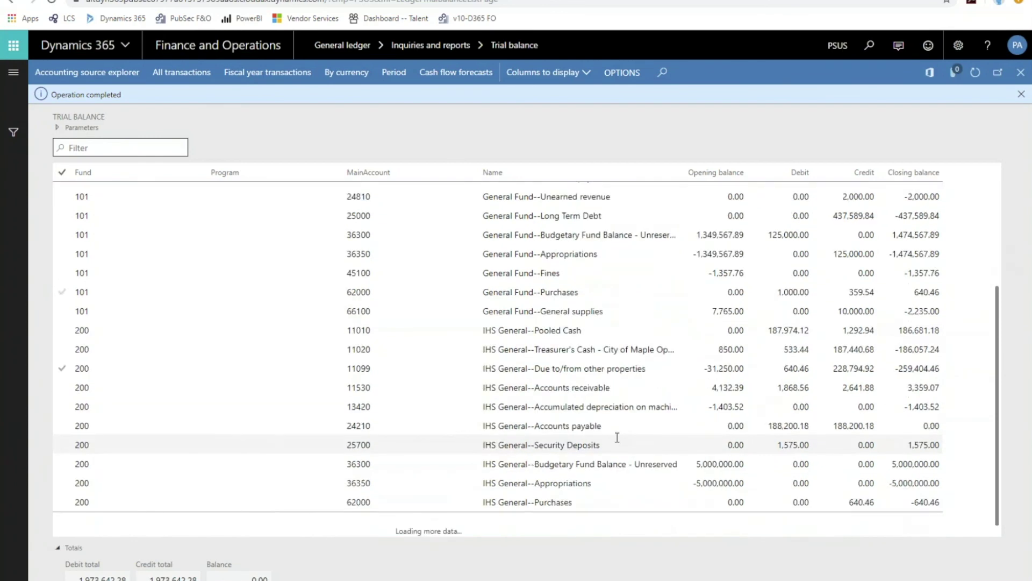
pyautogui.press('Up')
pyautogui.press('Up')
pyautogui.press('Up')
pyautogui.press('Up')
pyautogui.press('Up')
pyautogui.press('Up')
pyautogui.press('Up')
pyautogui.press('Up')
pyautogui.press('Up')
pyautogui.press('Up')
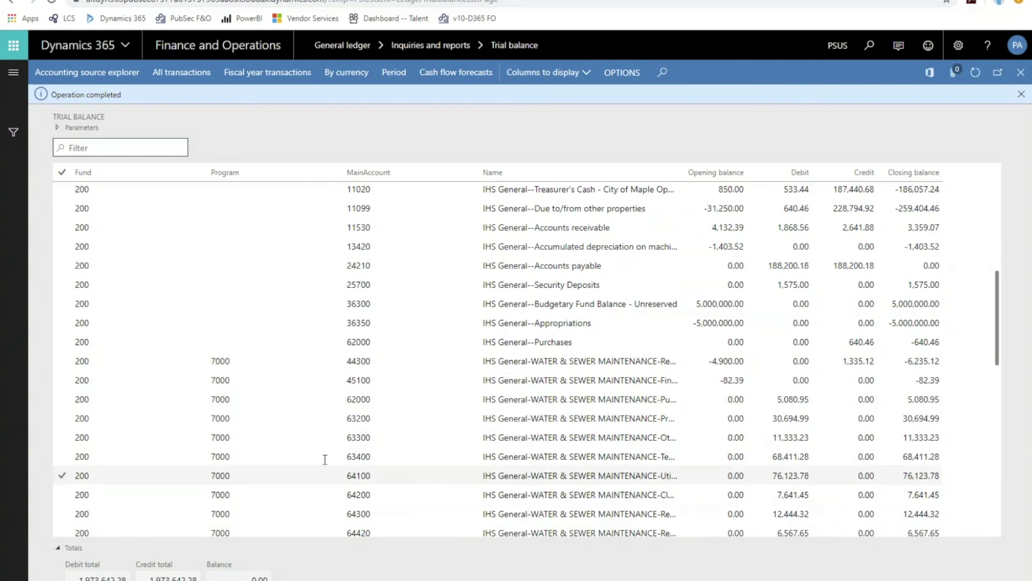
# Select the 200/7000/64200 account line and its 7,641.45 debit amount
pyautogui.click(381, 386)
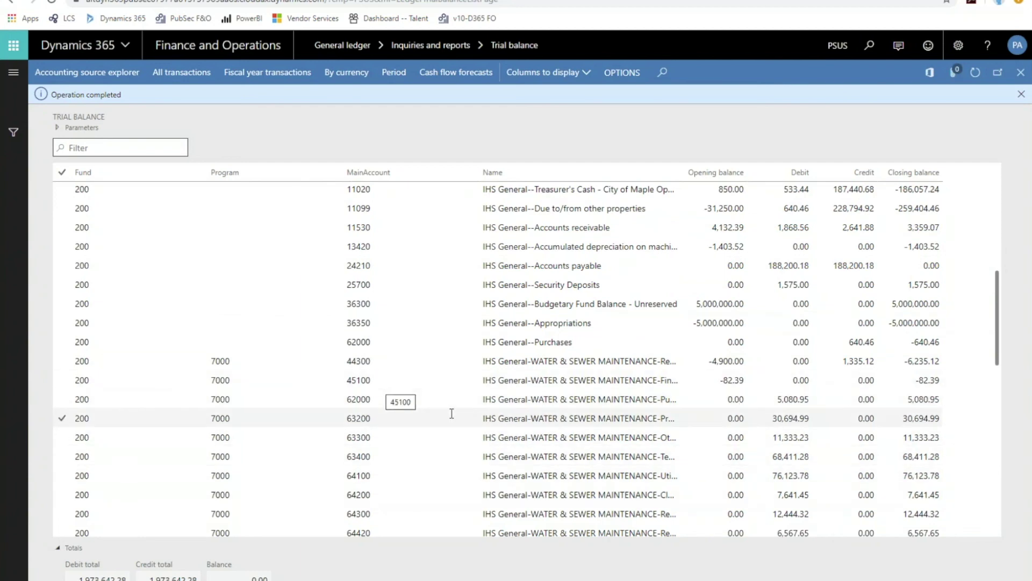
pyautogui.scroll(5, 451, 414)
pyautogui.scroll(-6, 449, 402)
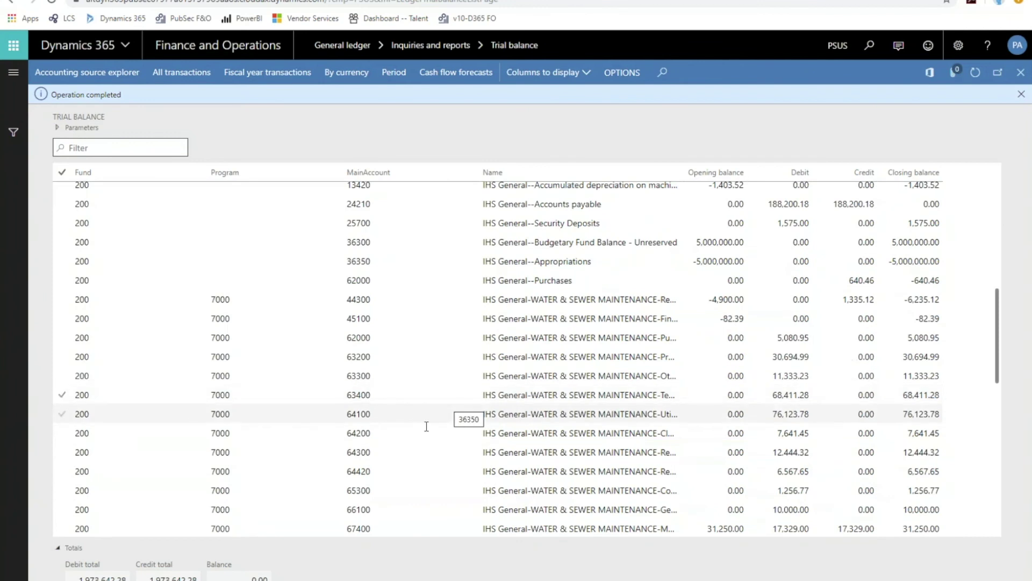
pyautogui.click(411, 435)
pyautogui.scroll(1, 542, 429)
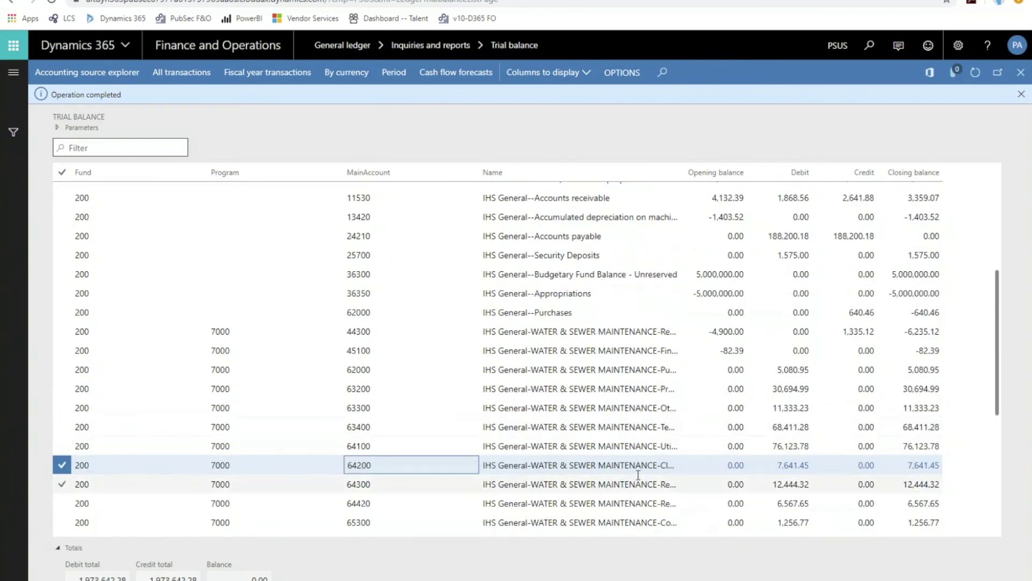
pyautogui.click(802, 465)
# Drill into the 7,641.45 debit to see its 1/14/2019 cleaning services transaction
pyautogui.click(802, 466)
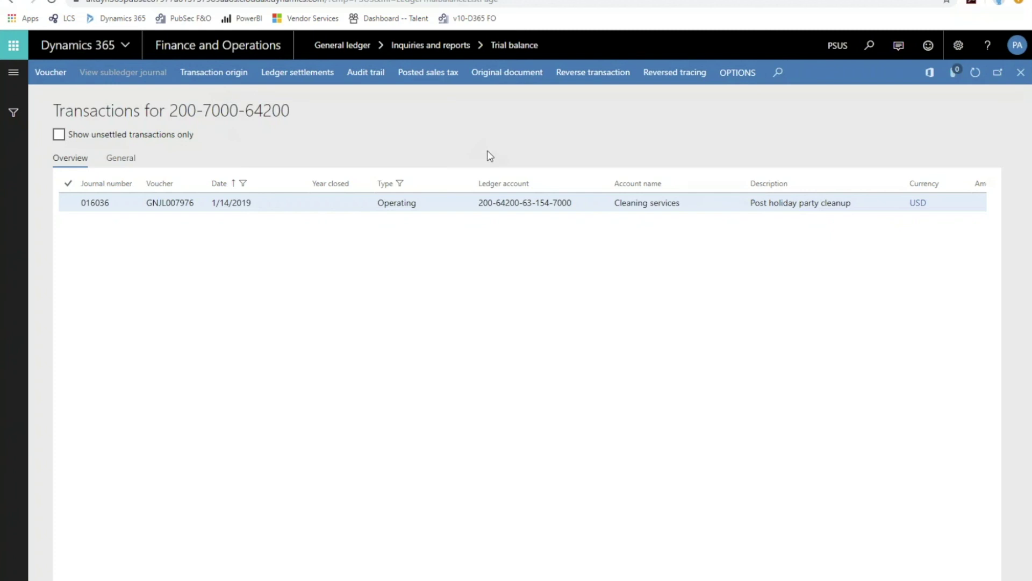
# Return to the Finance and Operations home dashboard
pyautogui.click(245, 54)
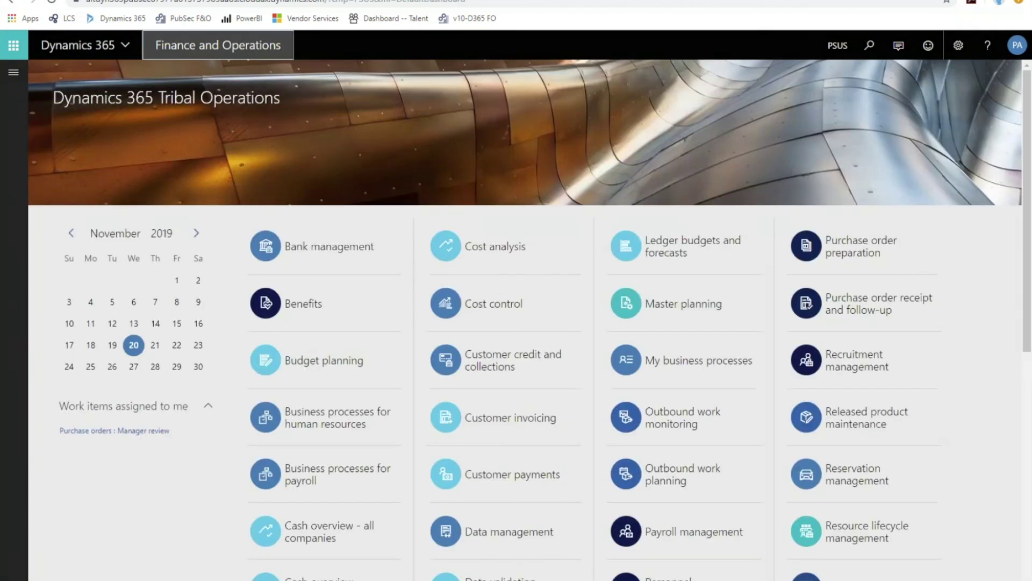
# Browse the Accounts payable and Procurement and sourcing modules, ending on Accounts payable
pyautogui.click(13, 72)
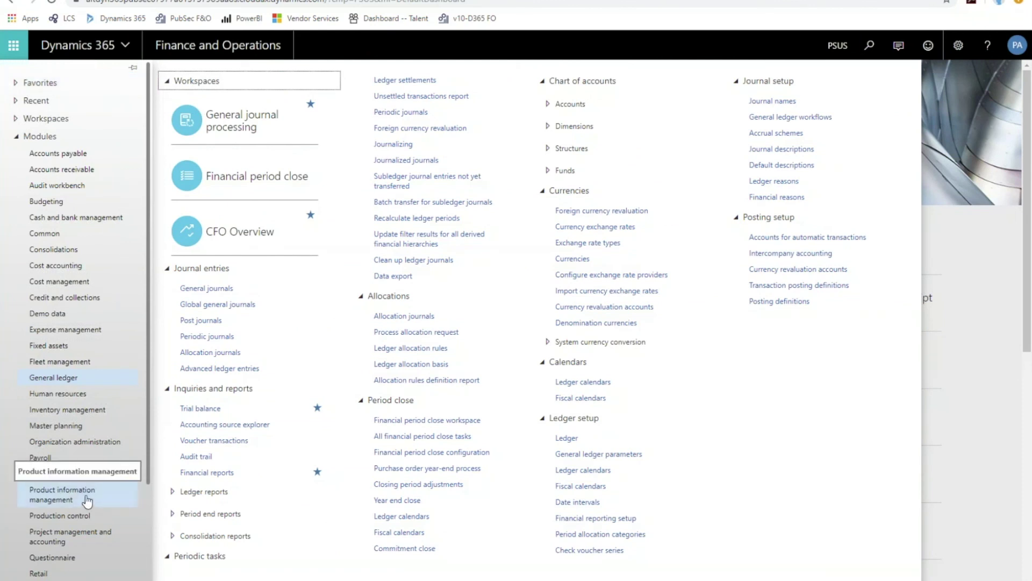
pyautogui.click(56, 154)
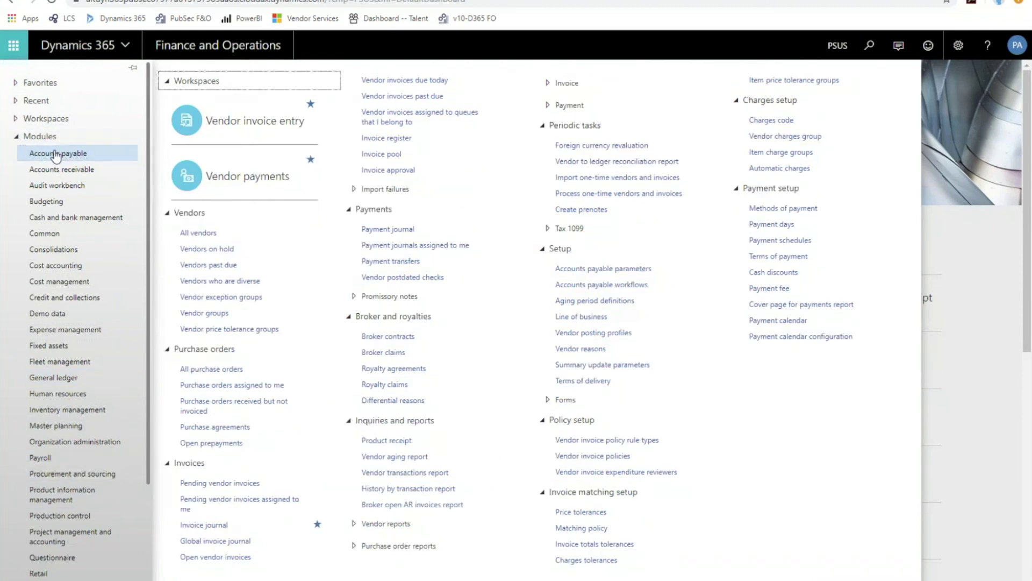
pyautogui.click(84, 479)
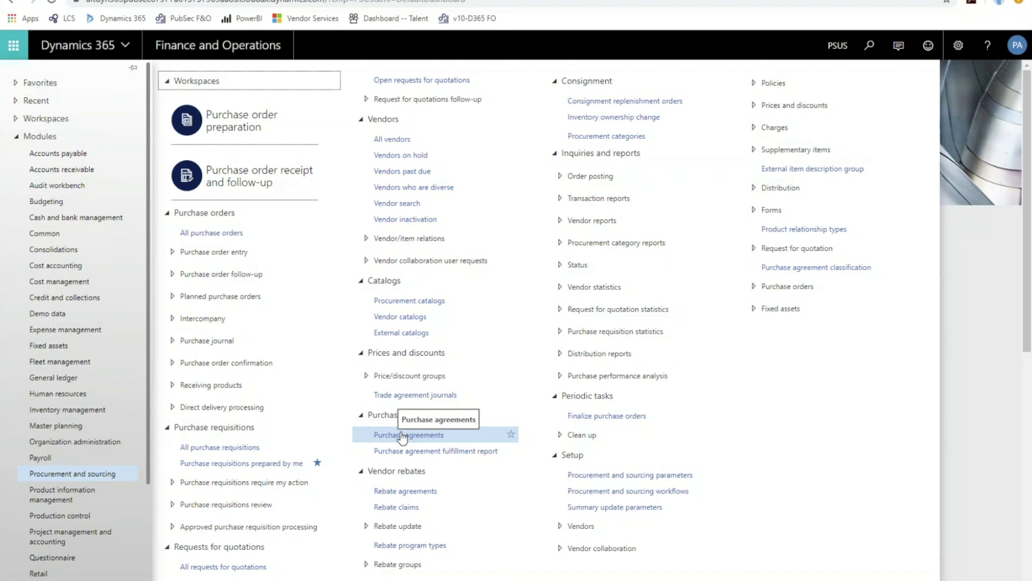
pyautogui.click(68, 157)
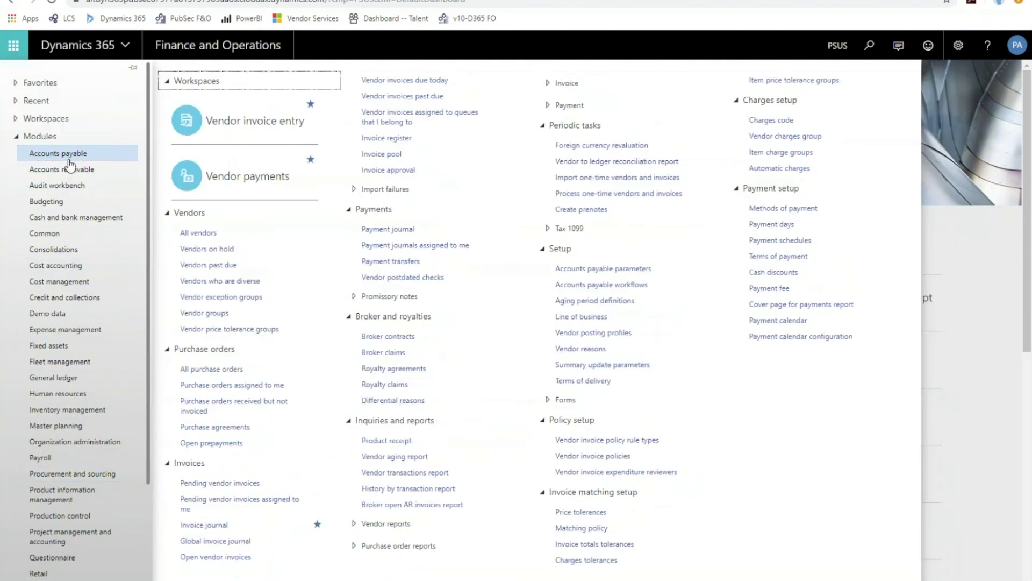
# Open the Vendor invoice entry workspace and show its 11 pending vendor invoices
pyautogui.click(276, 127)
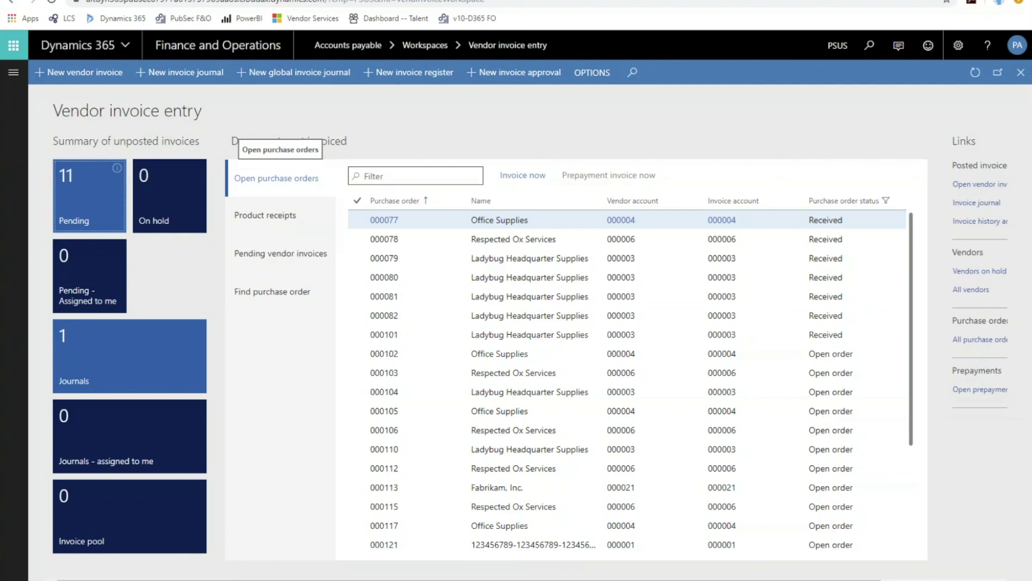
pyautogui.click(574, 355)
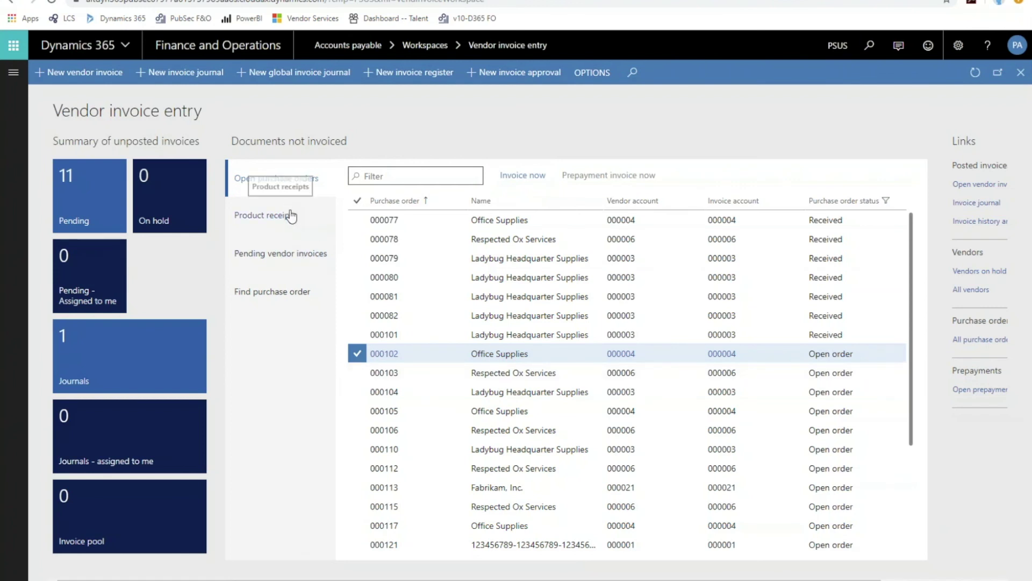
pyautogui.click(284, 256)
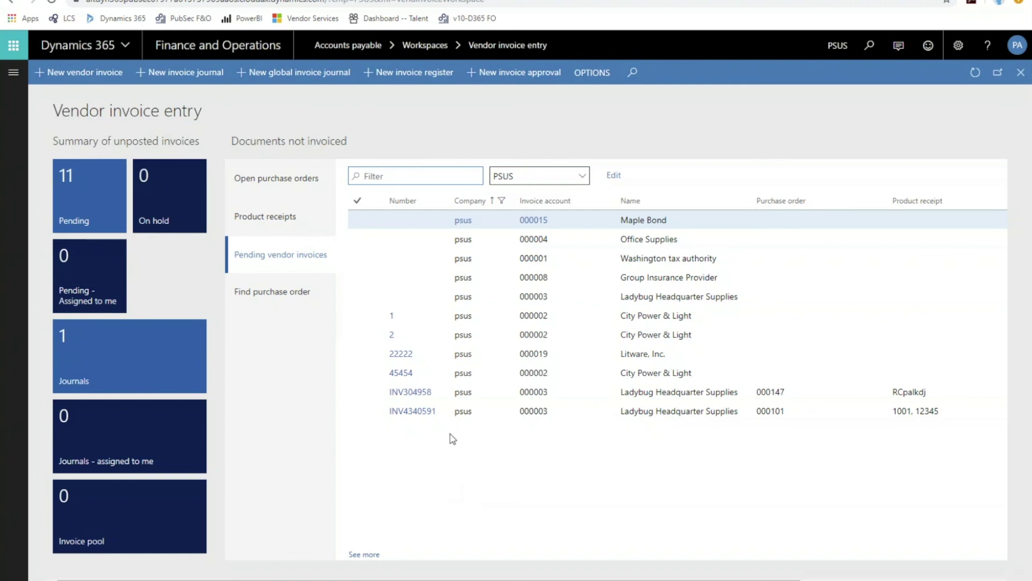
# Open invoice INV4340591 and toggle its attached purchase invoice PDF off and back on
pyautogui.click(418, 412)
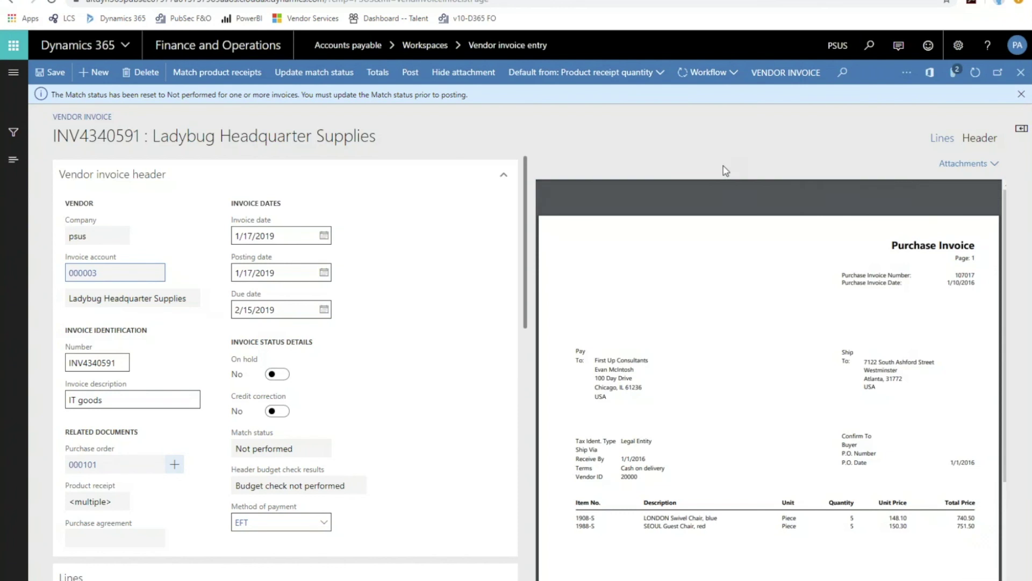
pyautogui.click(463, 72)
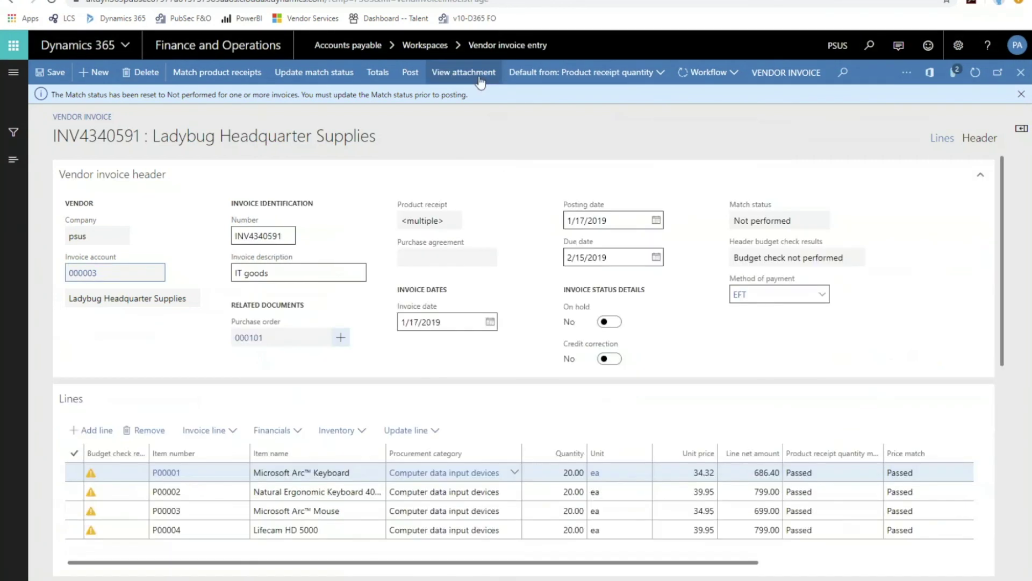
pyautogui.click(464, 72)
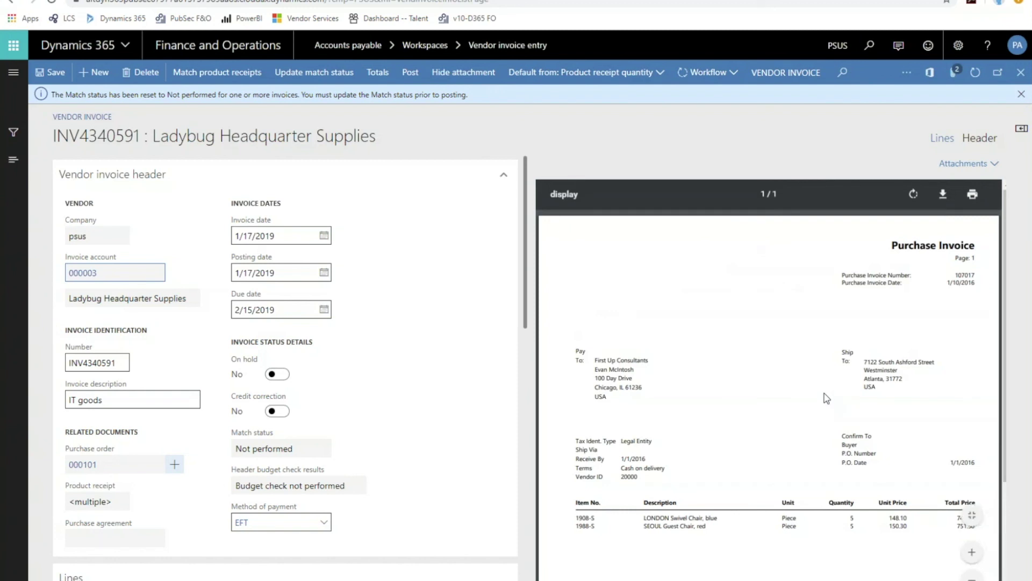
pyautogui.moveTo(526, 278); pyautogui.dragTo(517, 295)
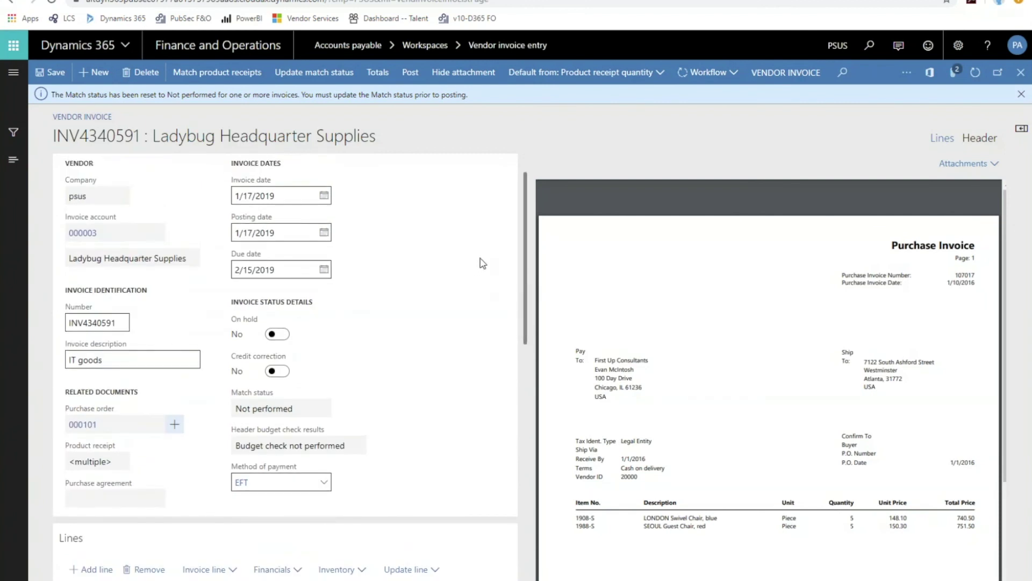
# Scroll to INV4340591's lines and match columns, then check line P00001's budget check result
pyautogui.scroll(1, 457, 328)
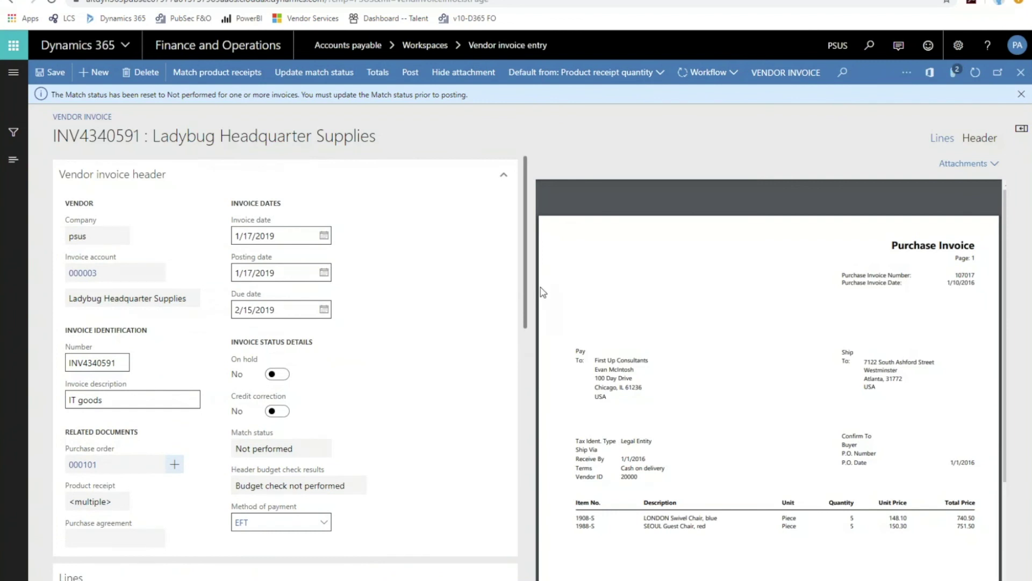
pyautogui.scroll(-2, 525, 301)
pyautogui.moveTo(520, 348); pyautogui.dragTo(521, 437)
pyautogui.moveTo(176, 460); pyautogui.dragTo(378, 458)
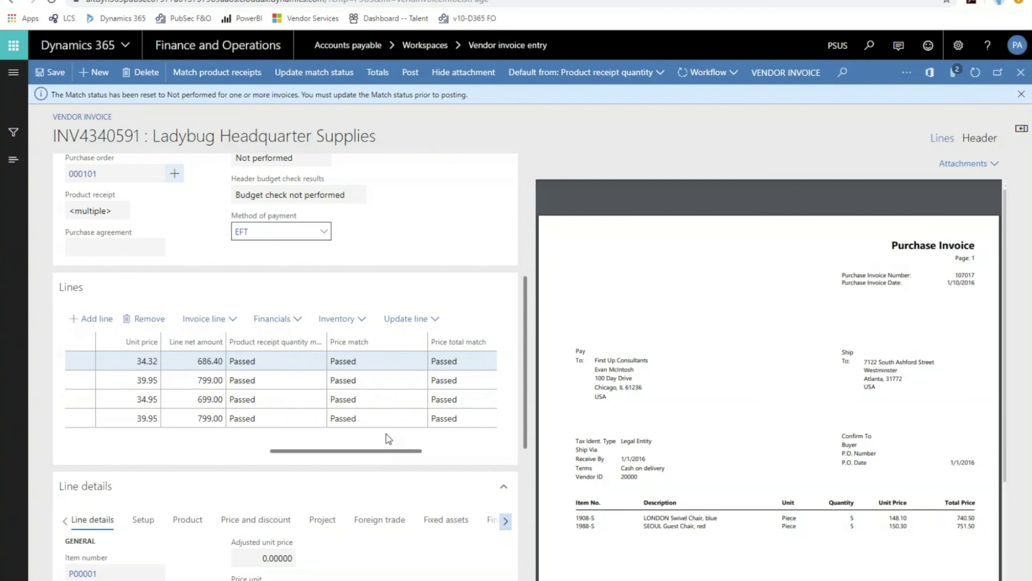
pyautogui.moveTo(390, 451); pyautogui.dragTo(136, 475)
pyautogui.click(93, 366)
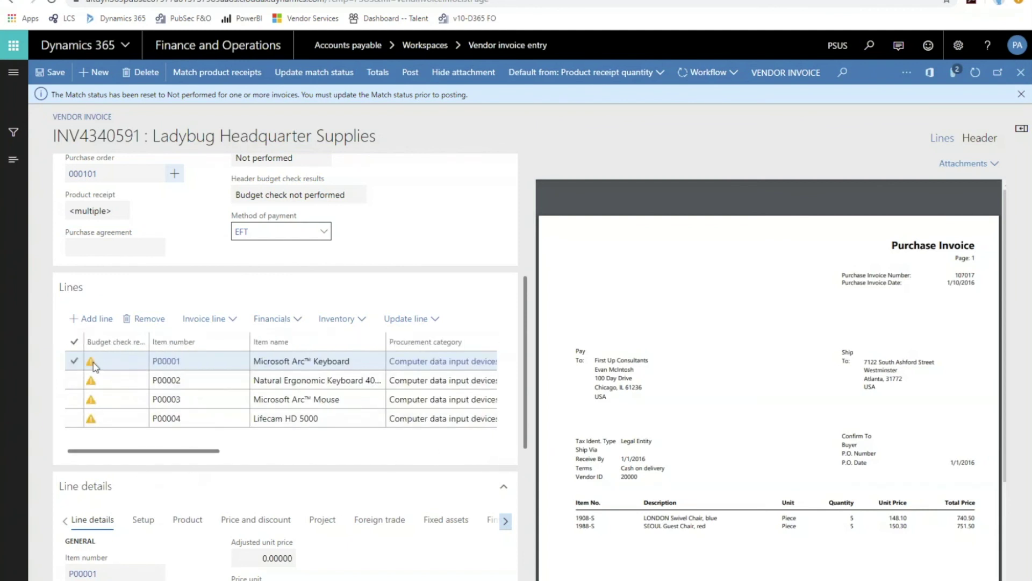
pyautogui.moveTo(95, 367)
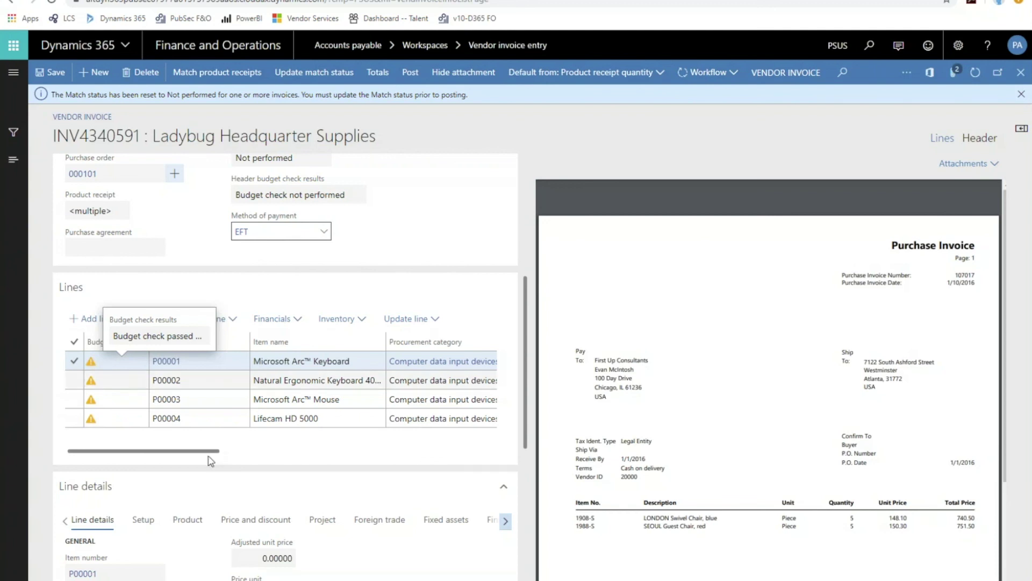
# Set line P00001's 'Create a new fixed asset' to No, keeping transaction type Acquisition
pyautogui.scroll(-5, 320, 445)
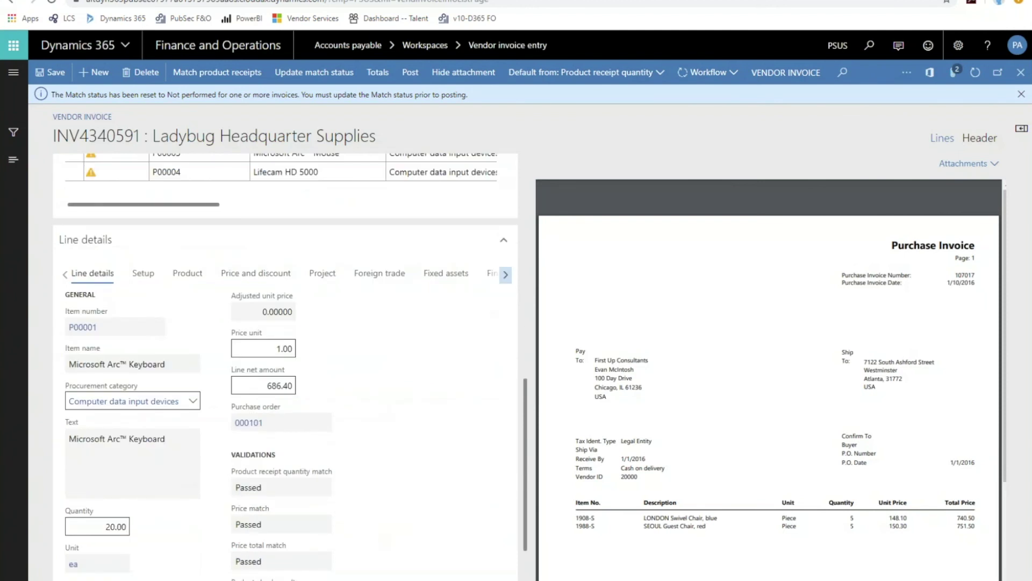
pyautogui.scroll(-2, 376, 484)
pyautogui.scroll(4, 375, 484)
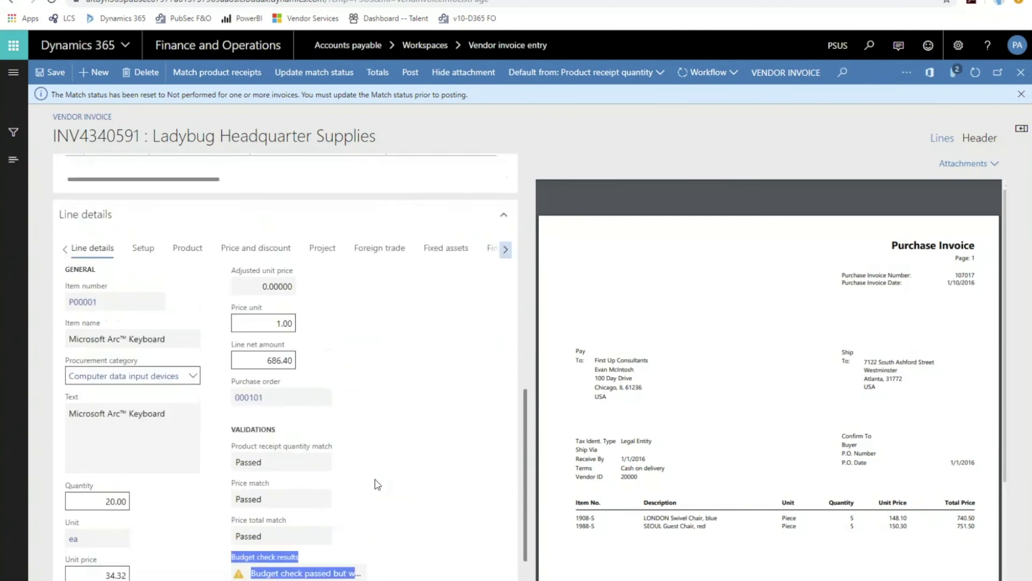
pyautogui.click(322, 328)
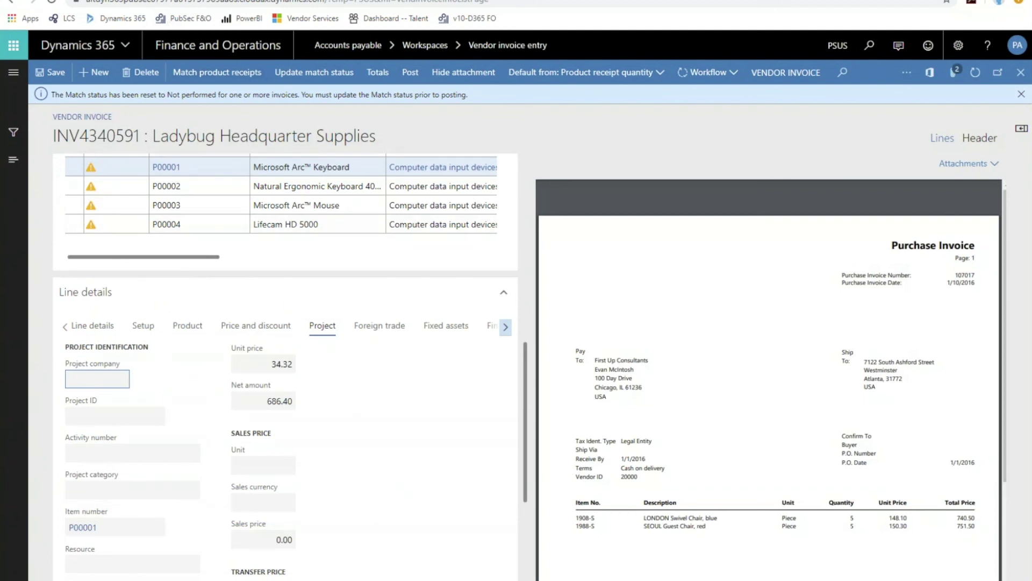
pyautogui.click(448, 331)
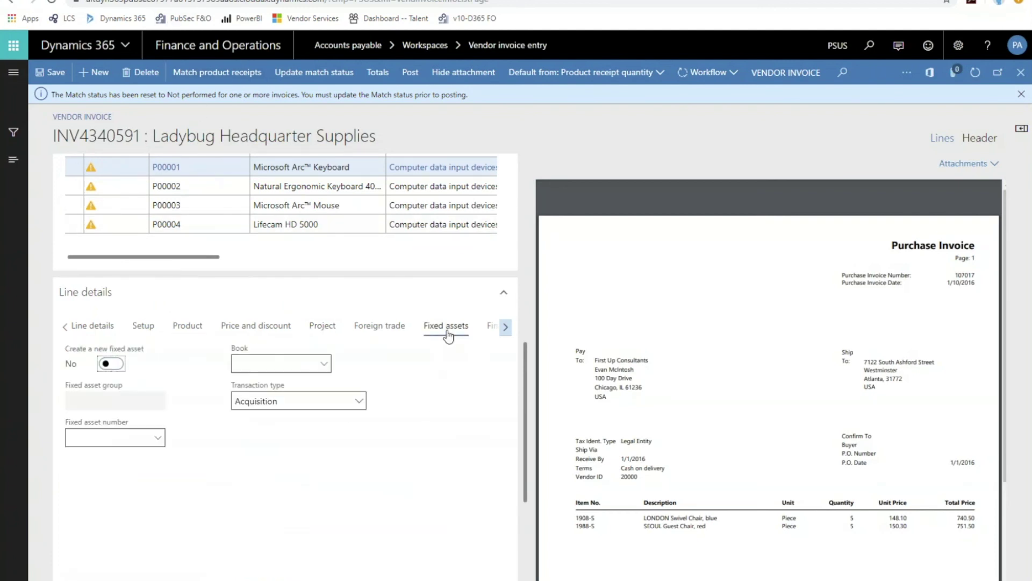
pyautogui.click(117, 366)
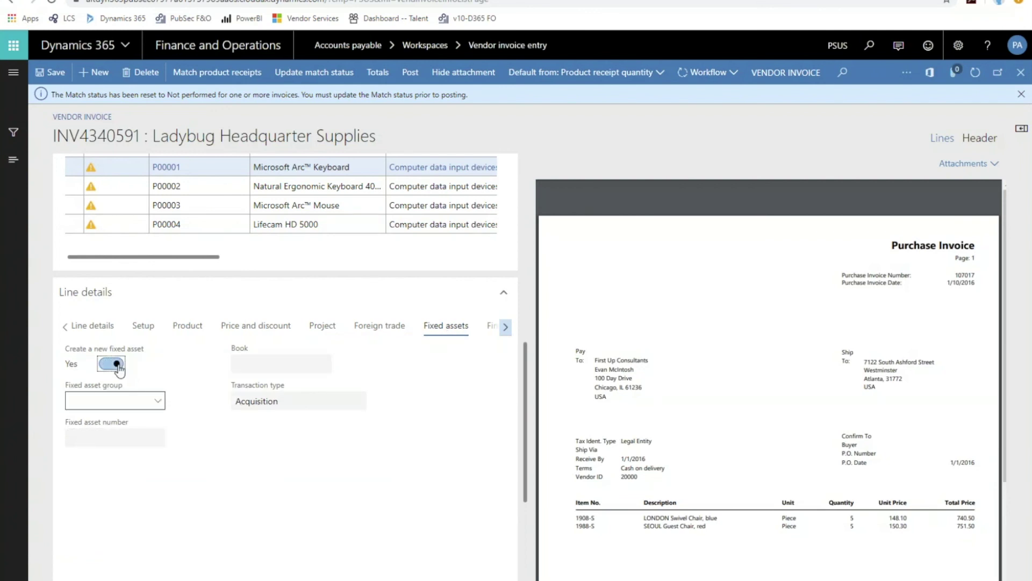
pyautogui.click(155, 399)
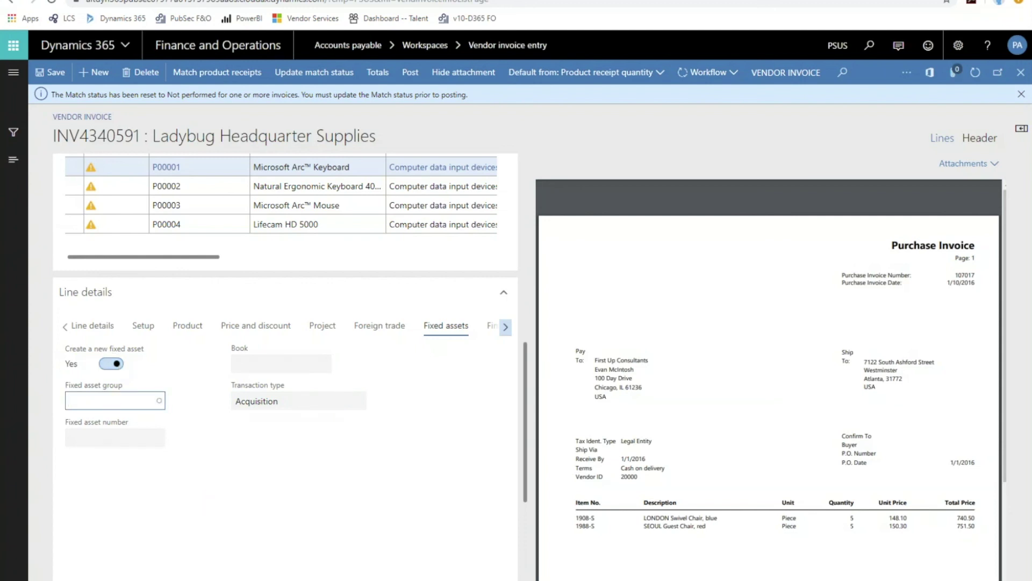
pyautogui.click(116, 366)
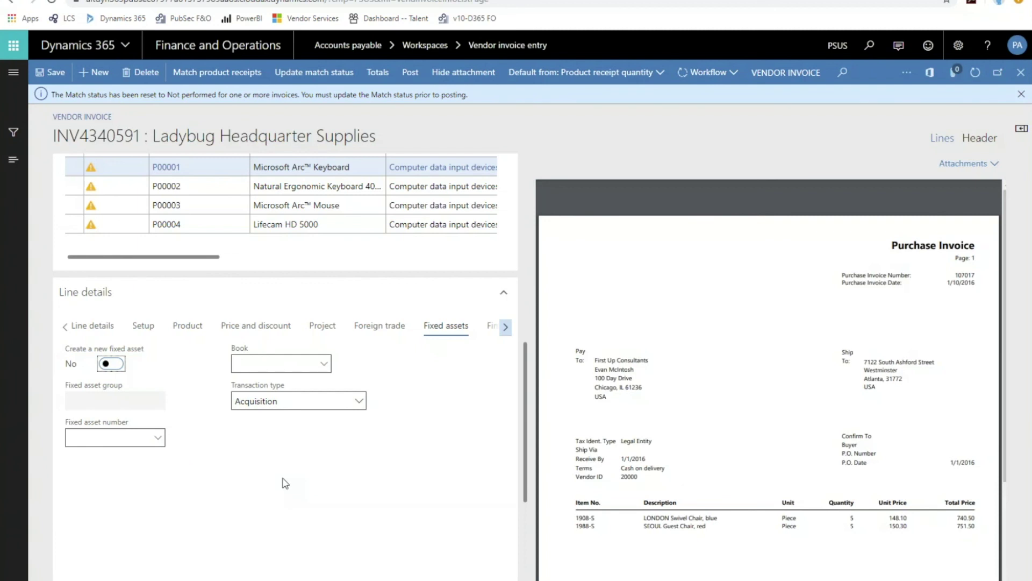
# Hide the attached invoice preview
pyautogui.click(513, 329)
pyautogui.click(513, 328)
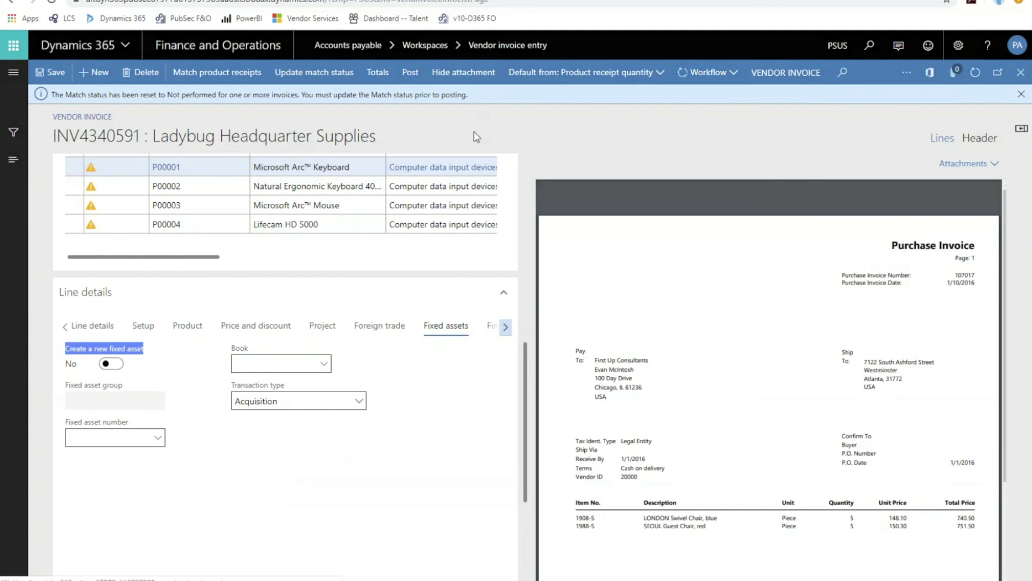
pyautogui.click(463, 72)
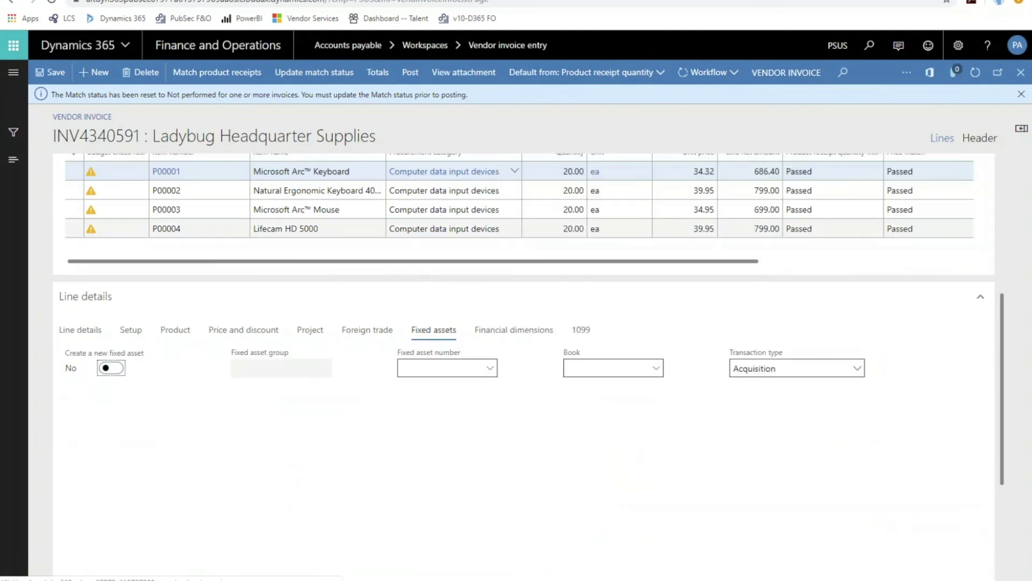
# Check the keyboard line's Fund 999 Treasurer's Fund dimension, then return to the invoice header
pyautogui.click(540, 334)
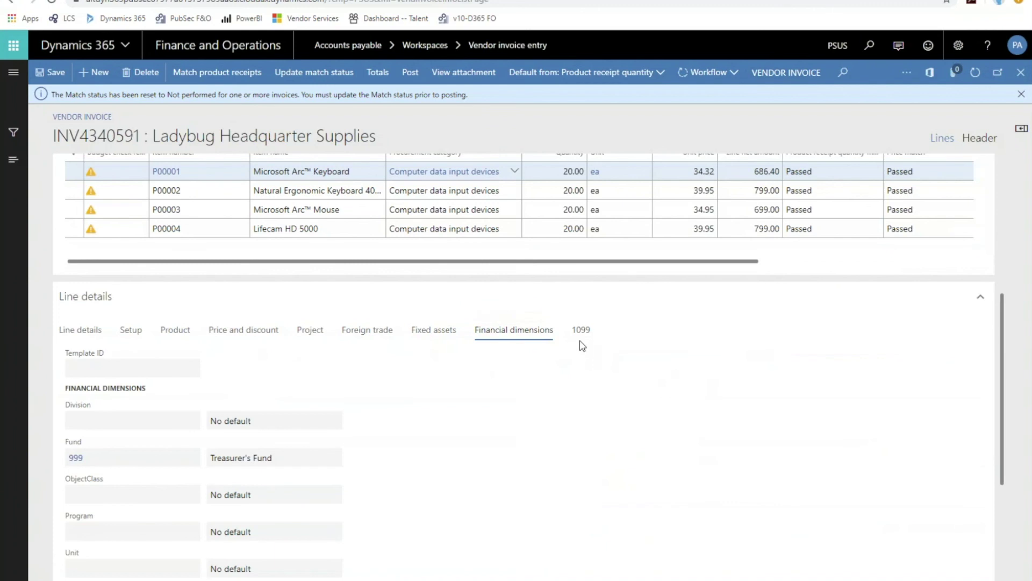
pyautogui.scroll(-3, 583, 345)
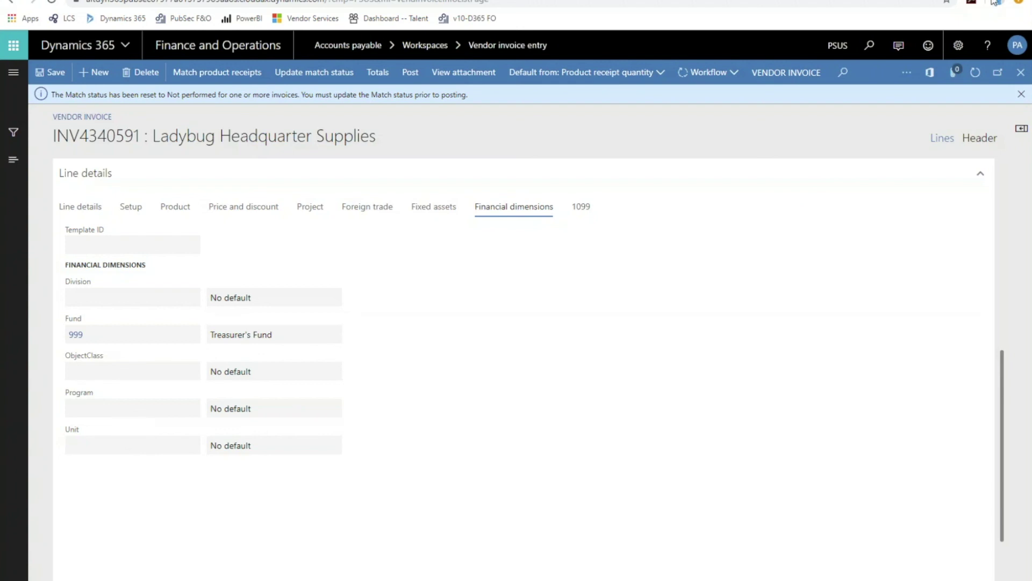
pyautogui.scroll(6, 703, 333)
pyautogui.scroll(2, 706, 331)
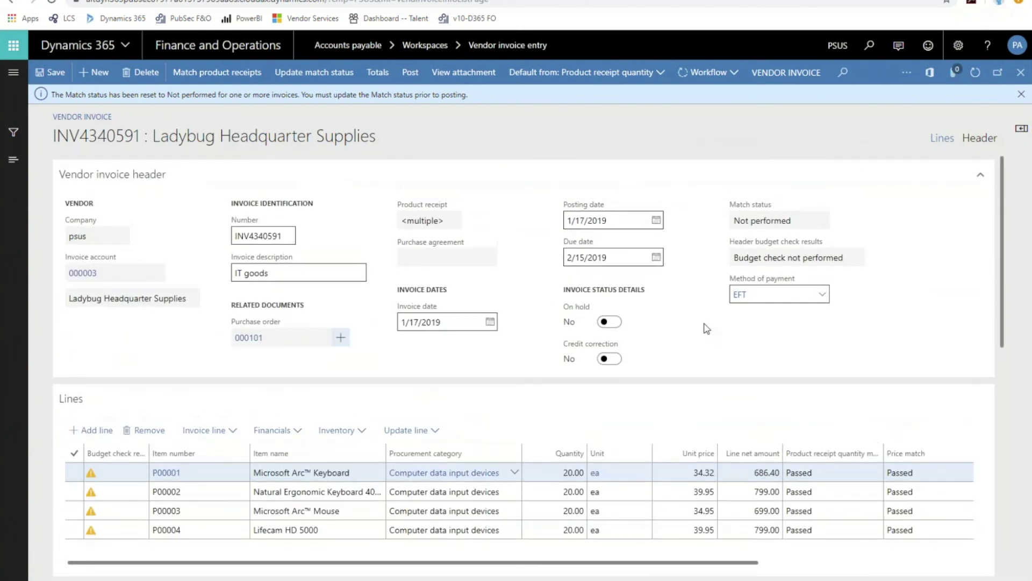
# Dismiss the match status notice, close invoice INV4340591, and return to the Finance and Operations home dashboard
pyautogui.click(1021, 94)
pyautogui.click(1021, 73)
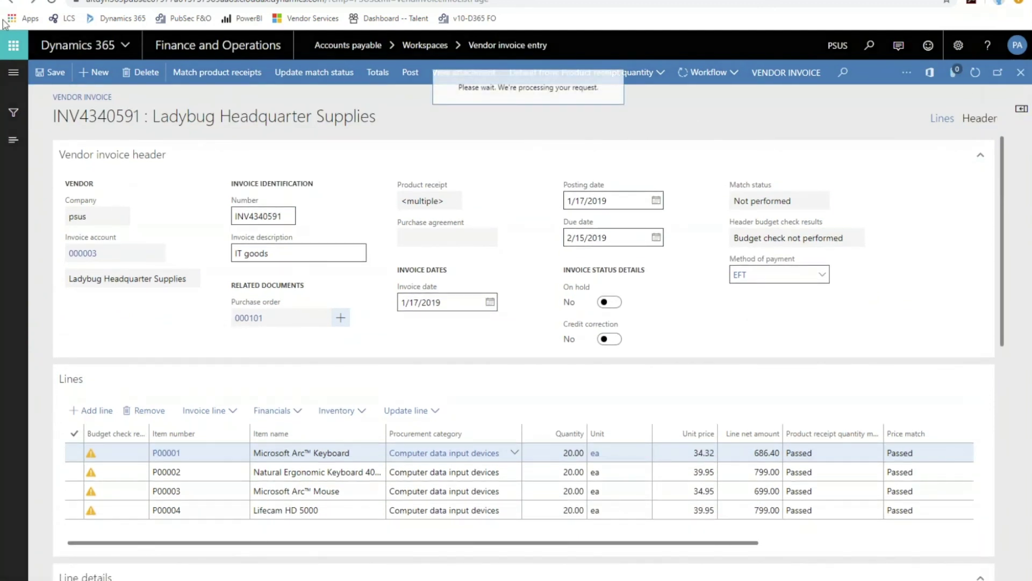
pyautogui.click(13, 72)
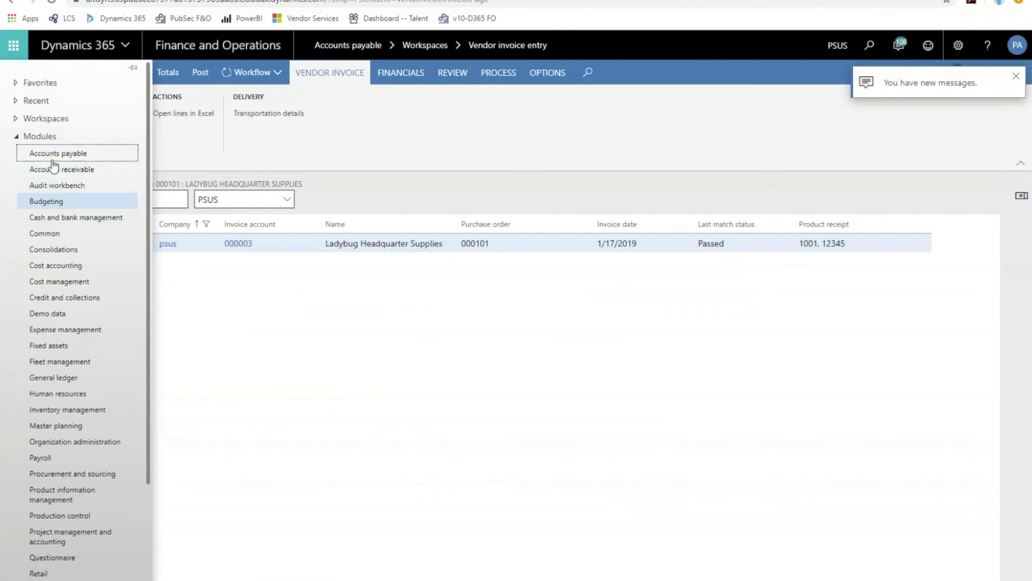
pyautogui.click(20, 136)
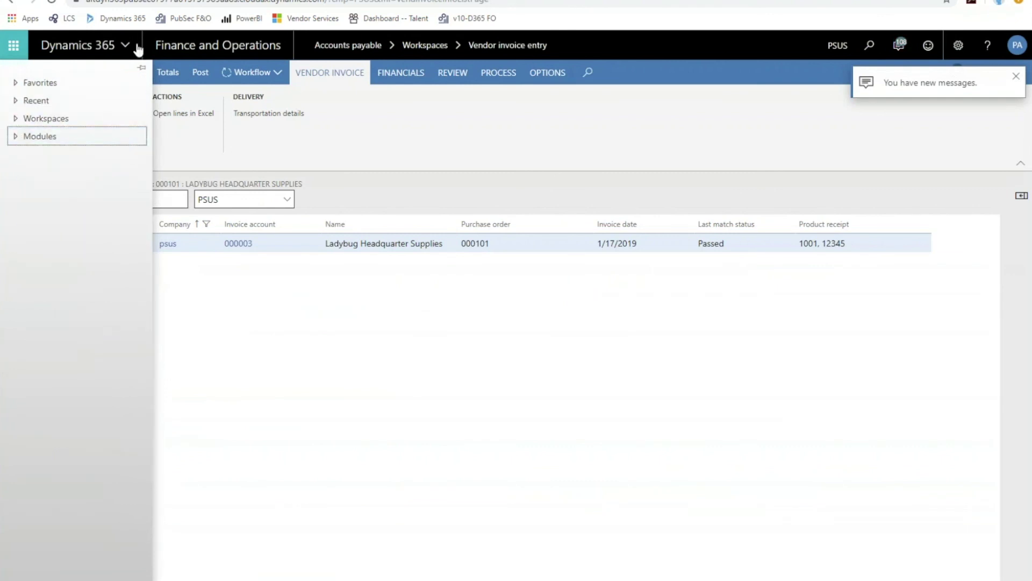
pyautogui.click(215, 49)
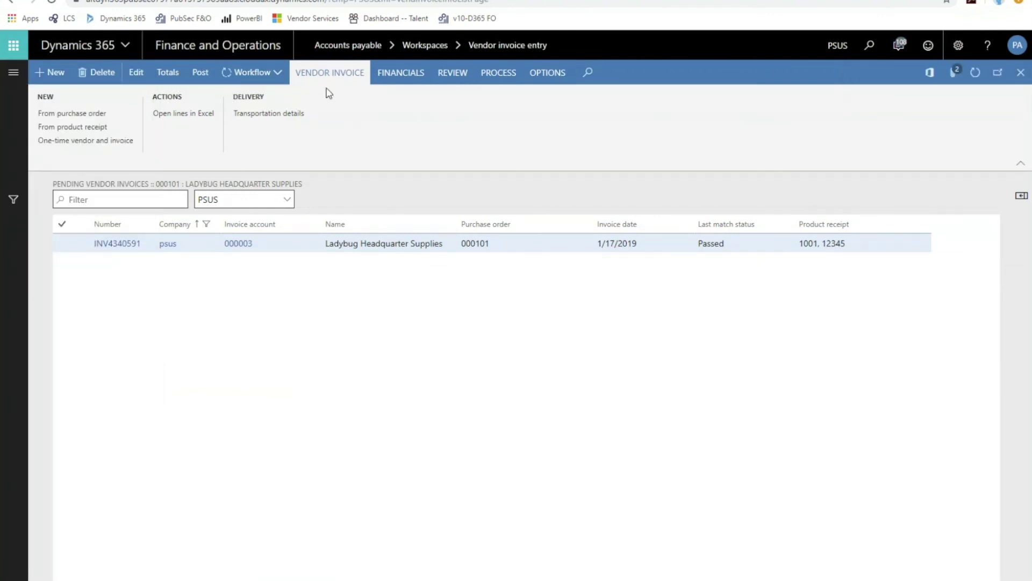
pyautogui.click(218, 46)
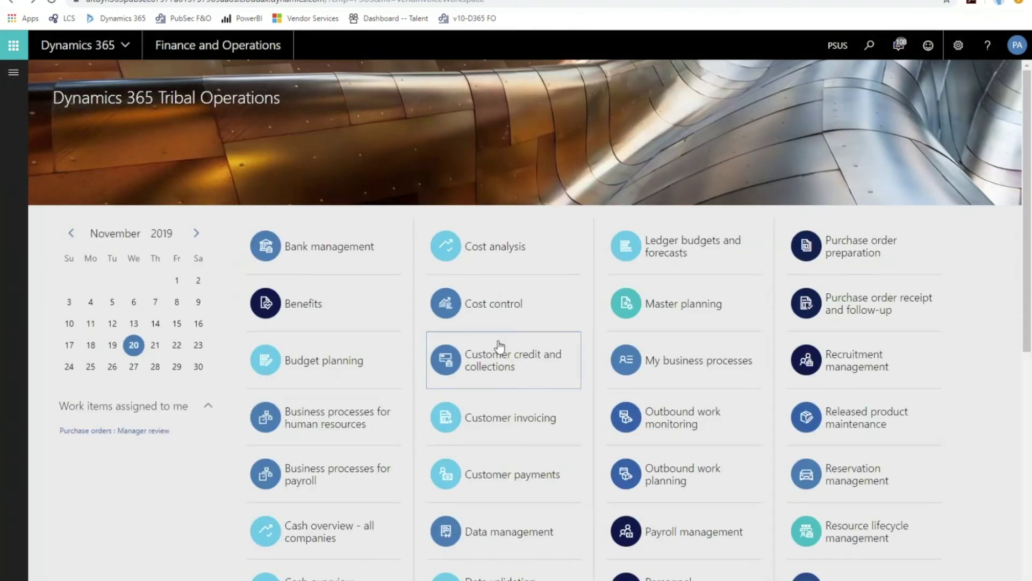
# Open the City Budget - Next Year planning workspace and sort its milestones oldest first by due date
pyautogui.click(330, 364)
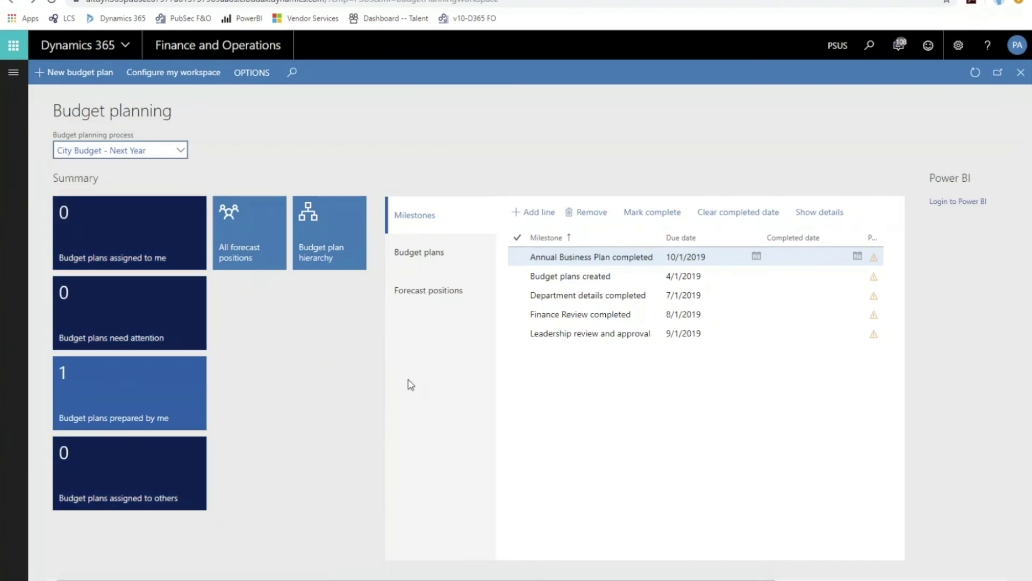
pyautogui.click(690, 241)
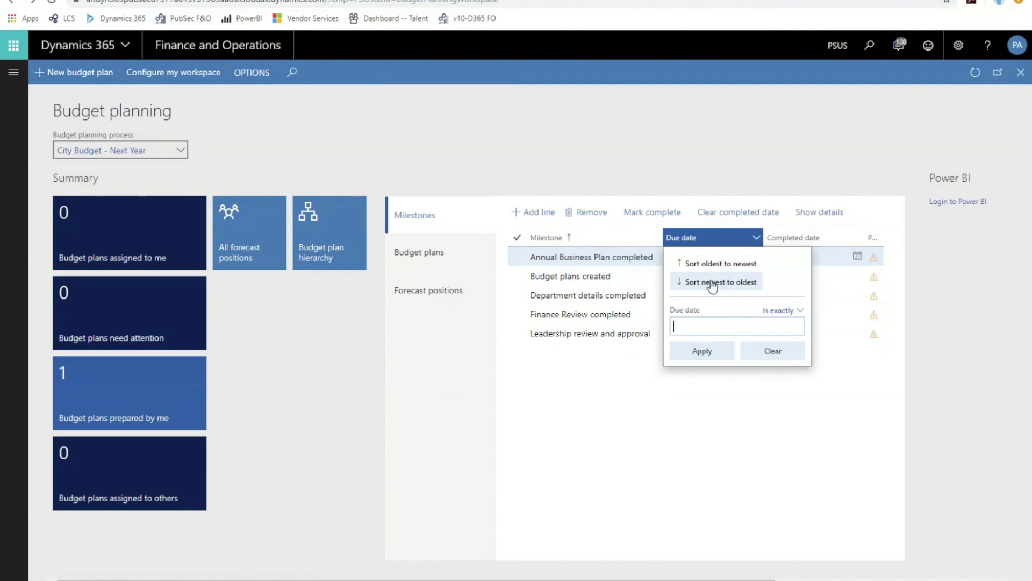
pyautogui.press('Escape')
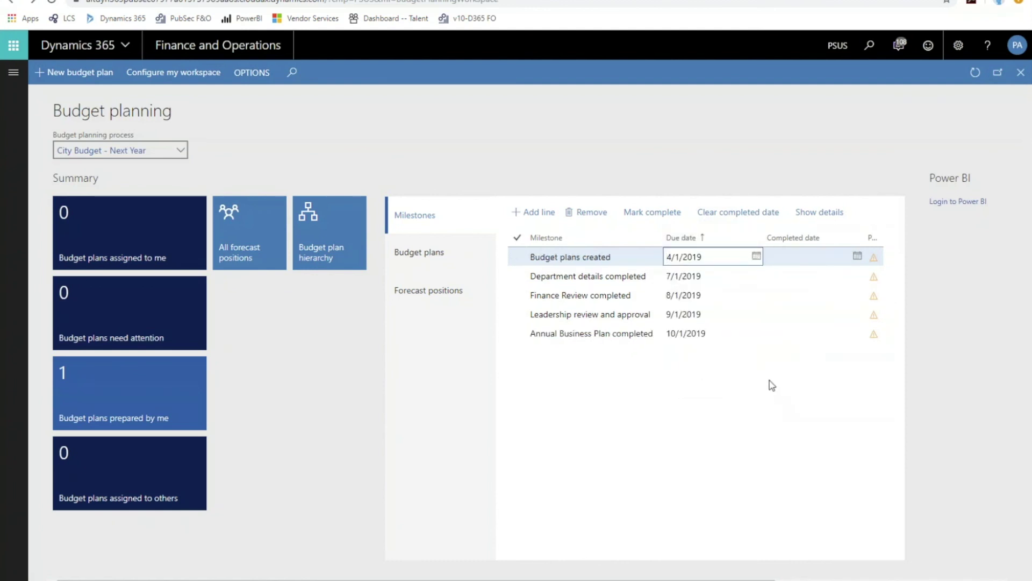
pyautogui.hscroll(2, 772, 385)
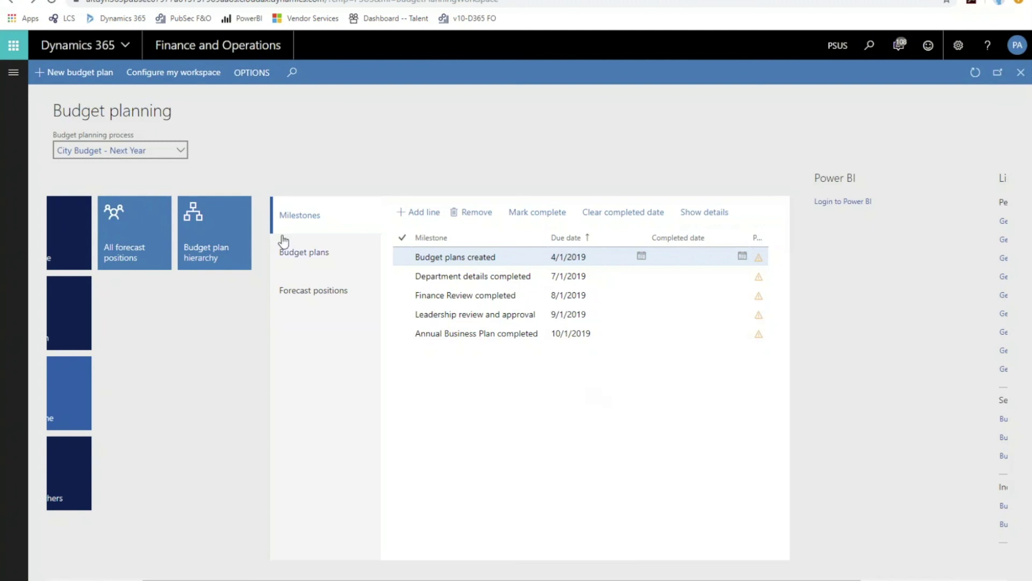
# From the Budget plans list, open document 000079, the IT Budget Plan
pyautogui.click(326, 256)
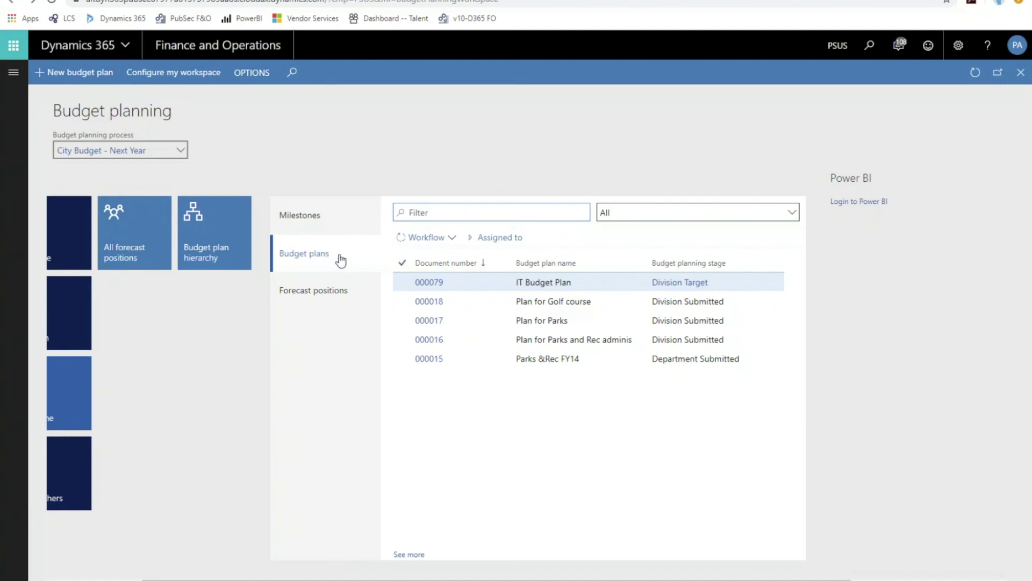
pyautogui.click(429, 283)
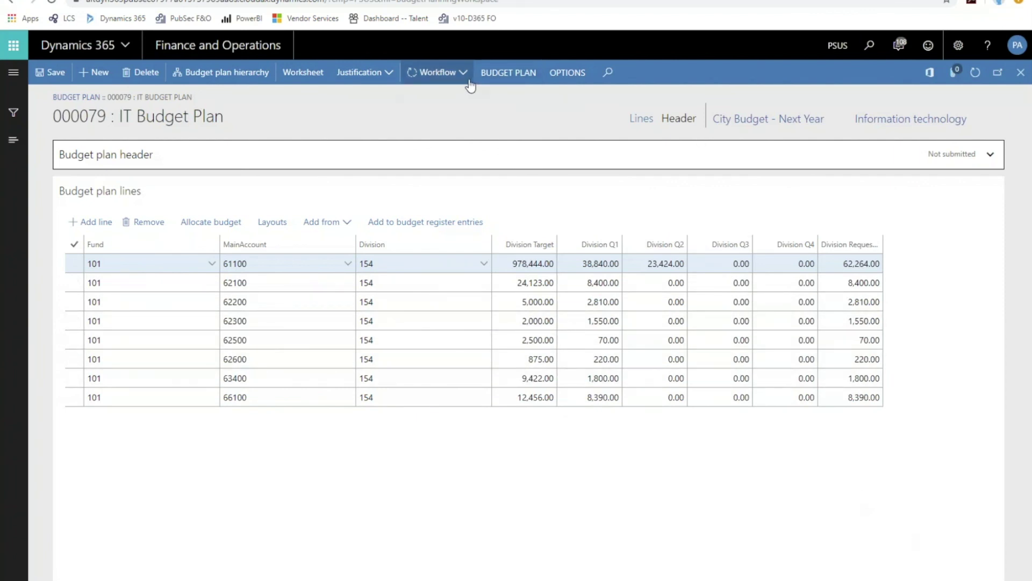
pyautogui.click(437, 72)
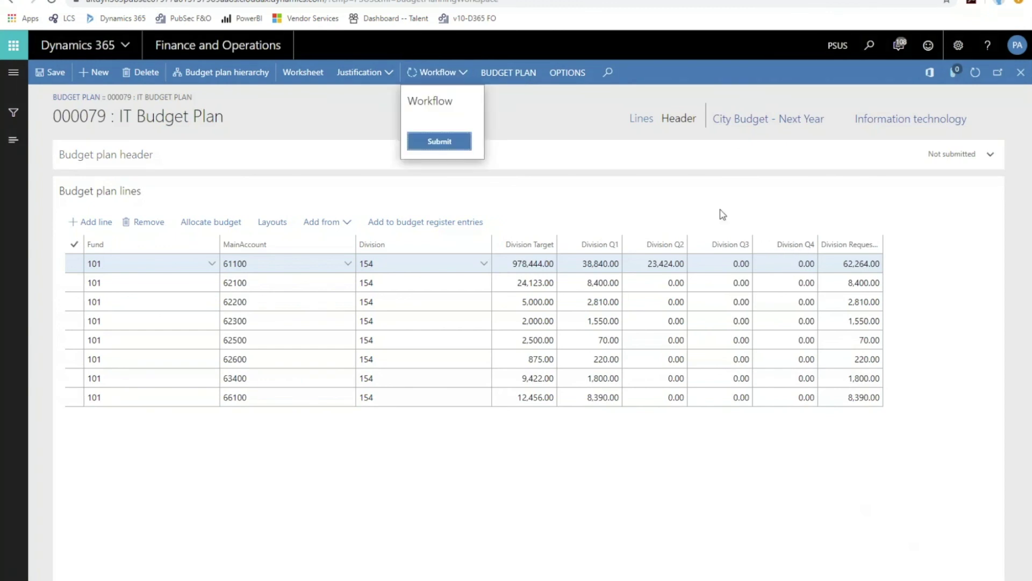
pyautogui.press('Escape')
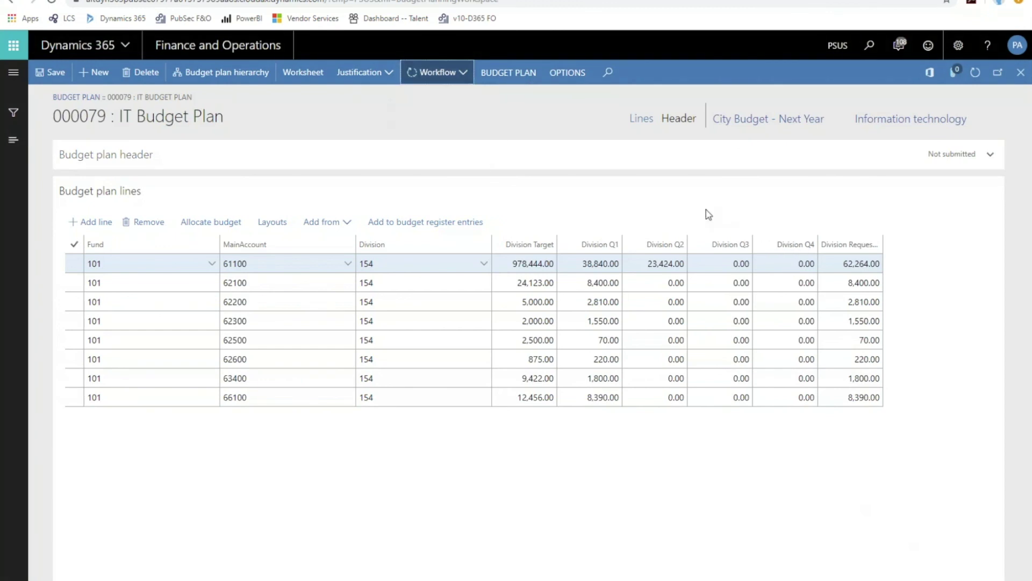
pyautogui.click(338, 222)
pyautogui.click(325, 222)
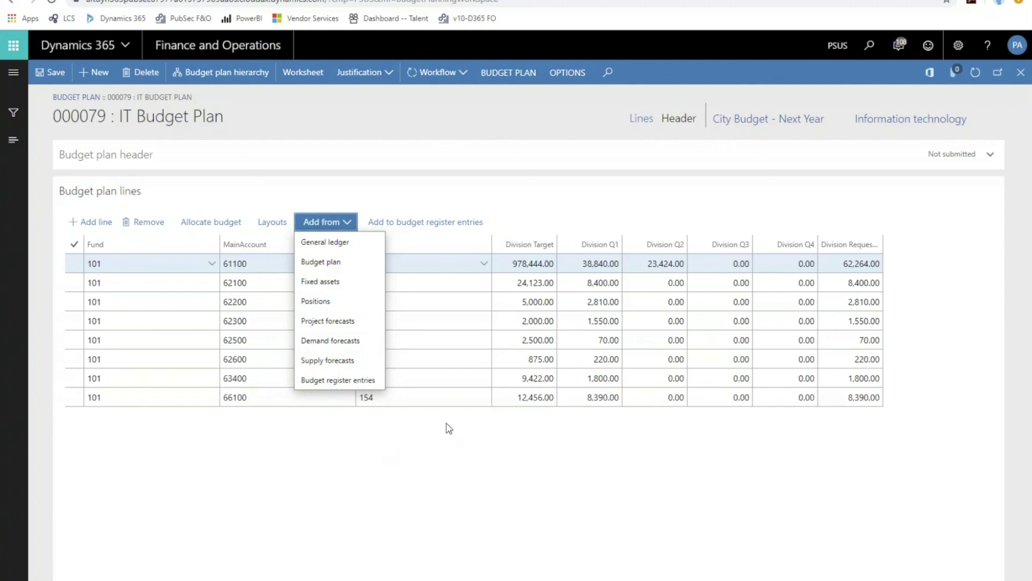
pyautogui.click(714, 216)
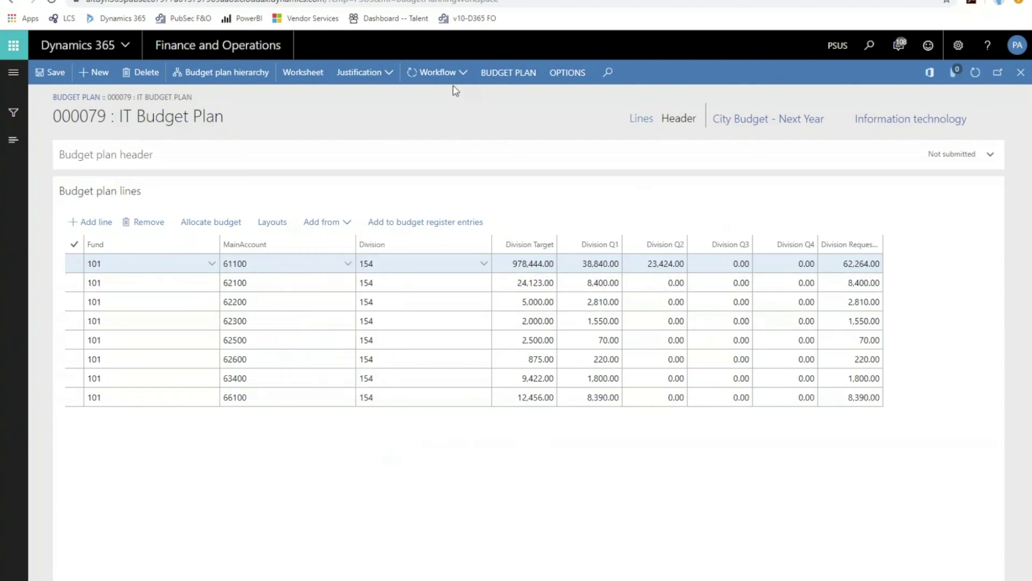
# Close IT Budget Plan 000079 and the Budget planning workspace
pyautogui.click(1021, 74)
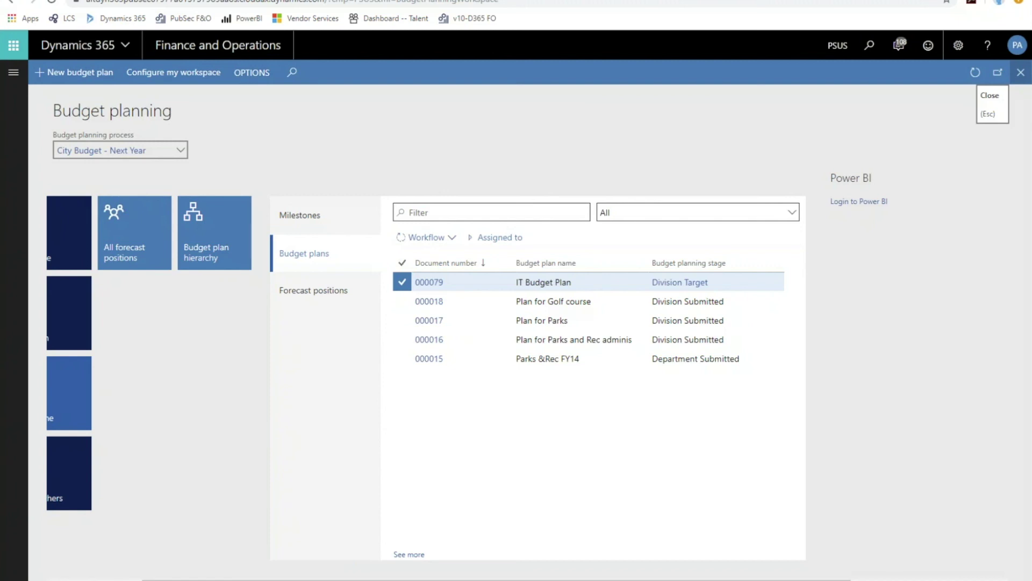
pyautogui.moveTo(641, 578); pyautogui.dragTo(473, 579)
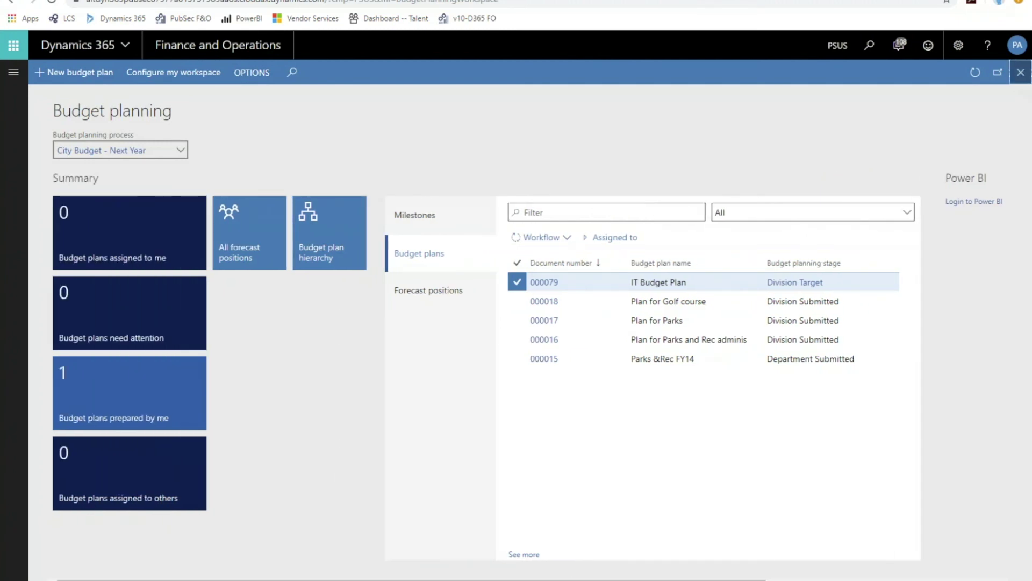
pyautogui.click(1020, 72)
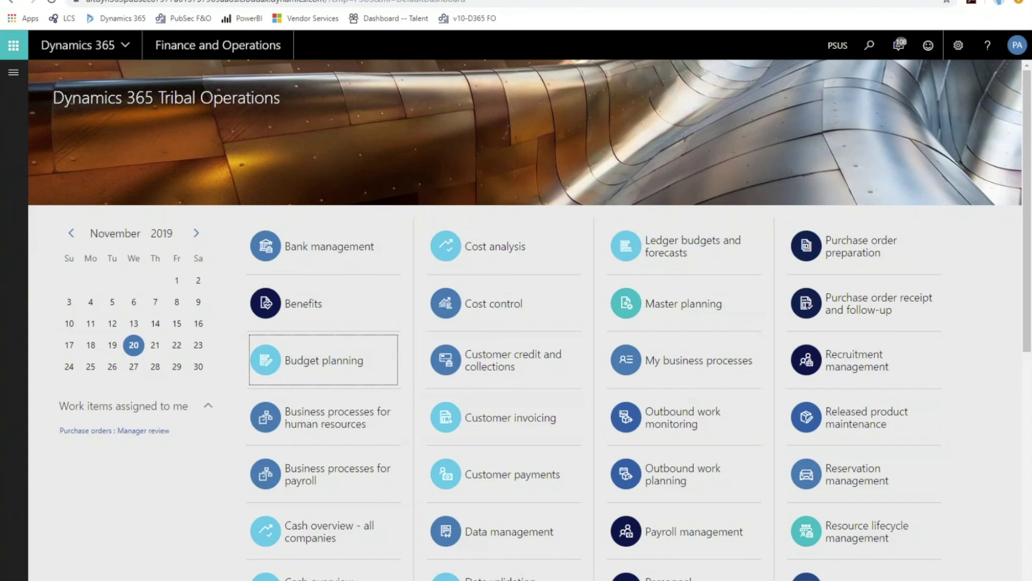
# Return to the PowerPoint slide show and advance to the 'Realize Significant ROI with Dynamics 365' slide
pyautogui.moveTo(631, 550)
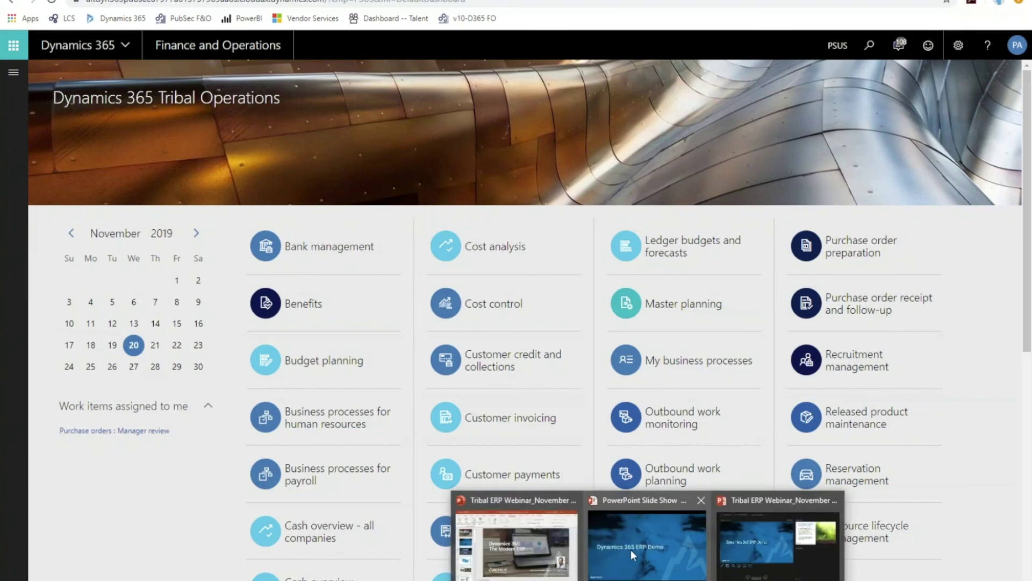
pyautogui.click(631, 550)
pyautogui.click(405, 334)
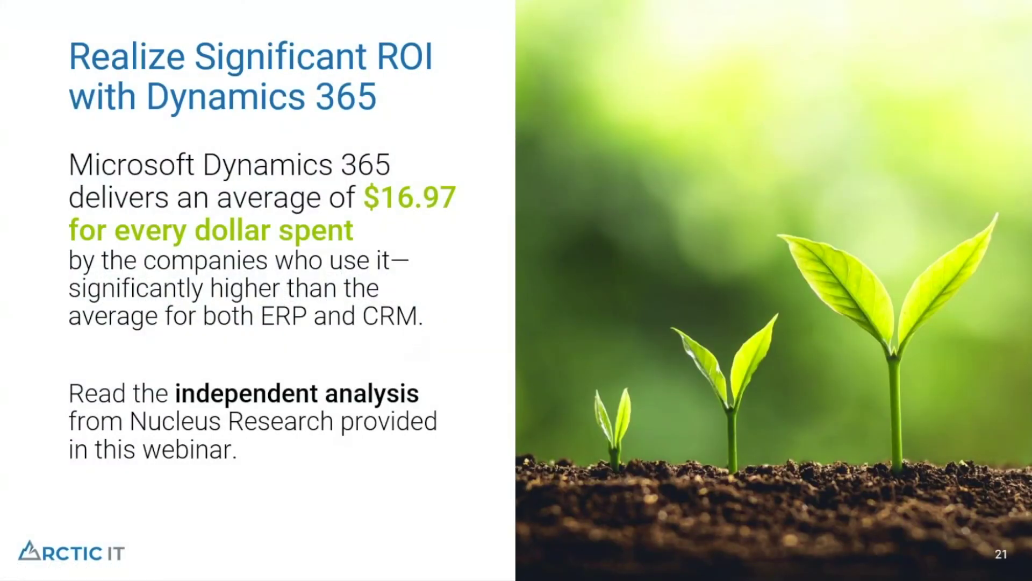